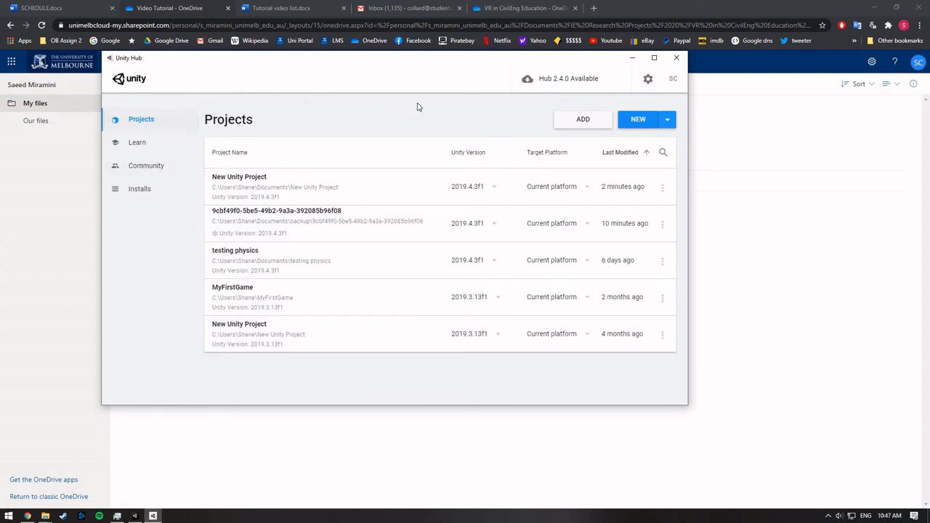
Begin a new Unity project, compare the available templates and choose the 3D template
left_click(649, 122)
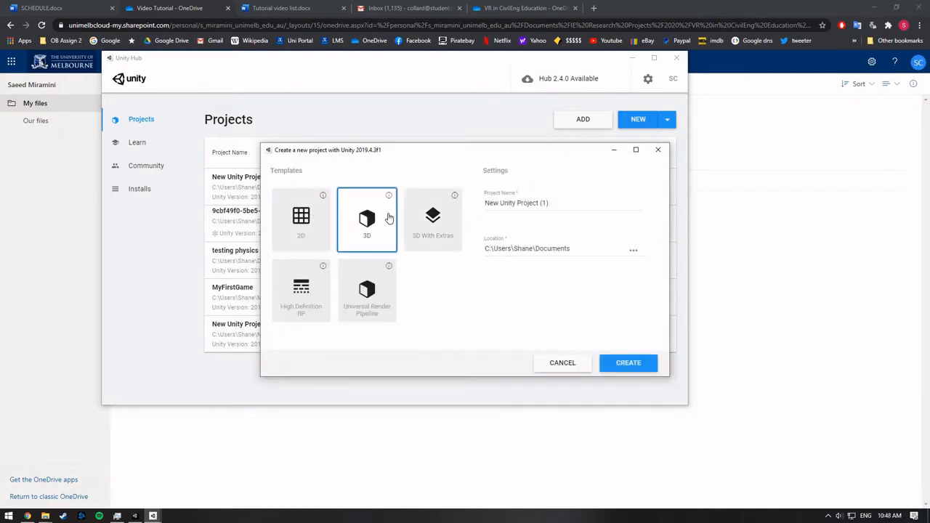
left_click(433, 218)
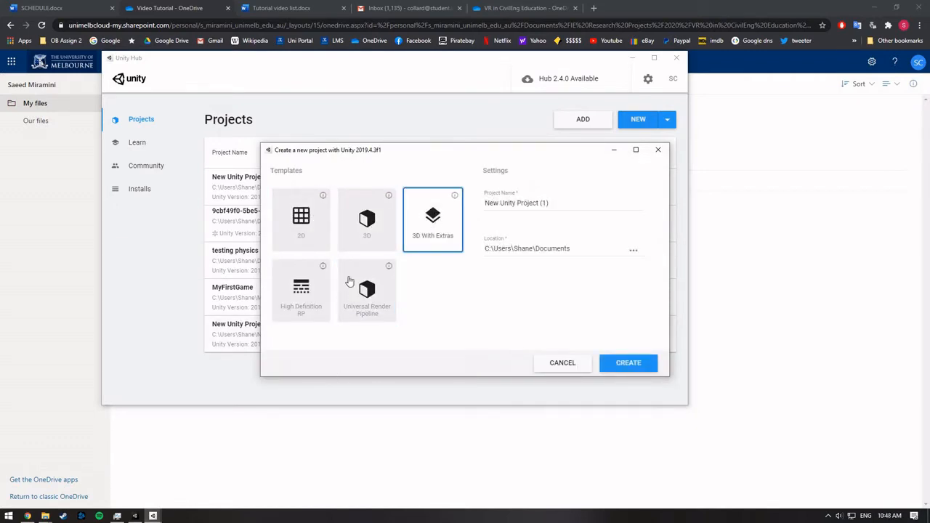
left_click(366, 237)
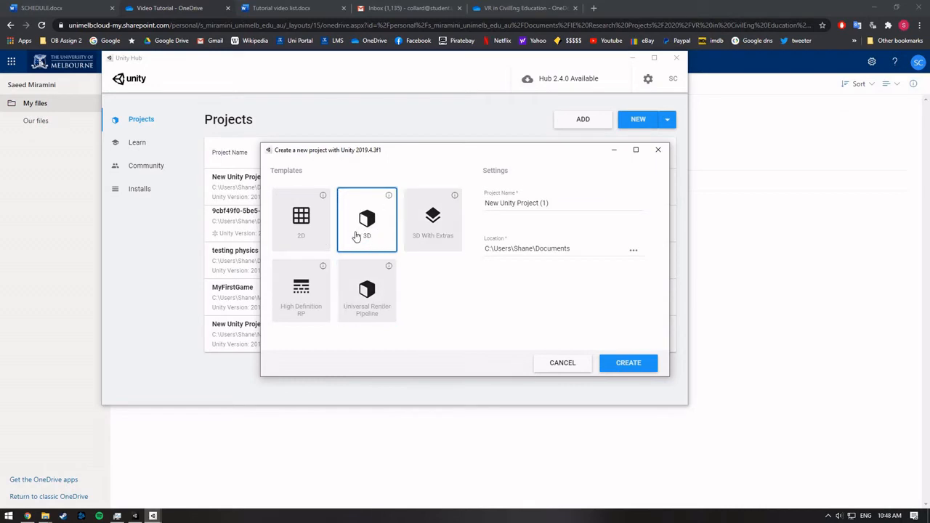
left_click(296, 195)
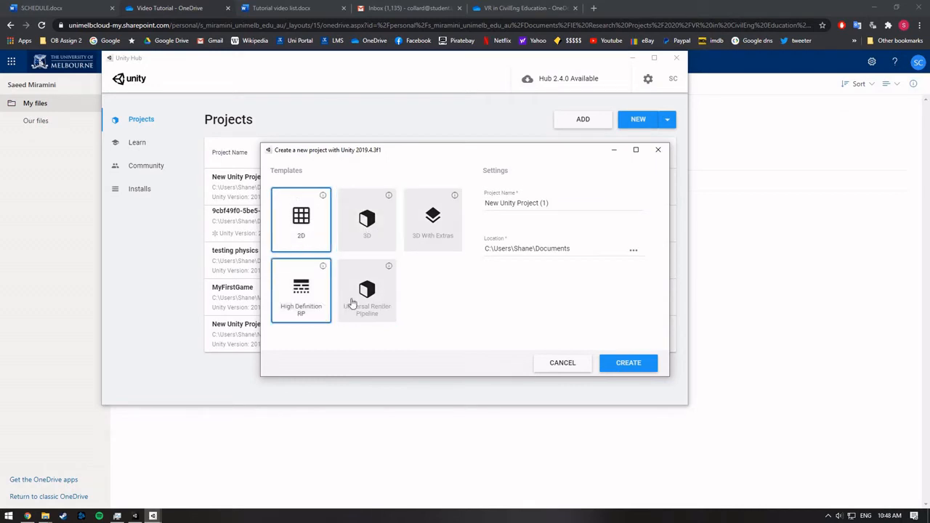
left_click(368, 234)
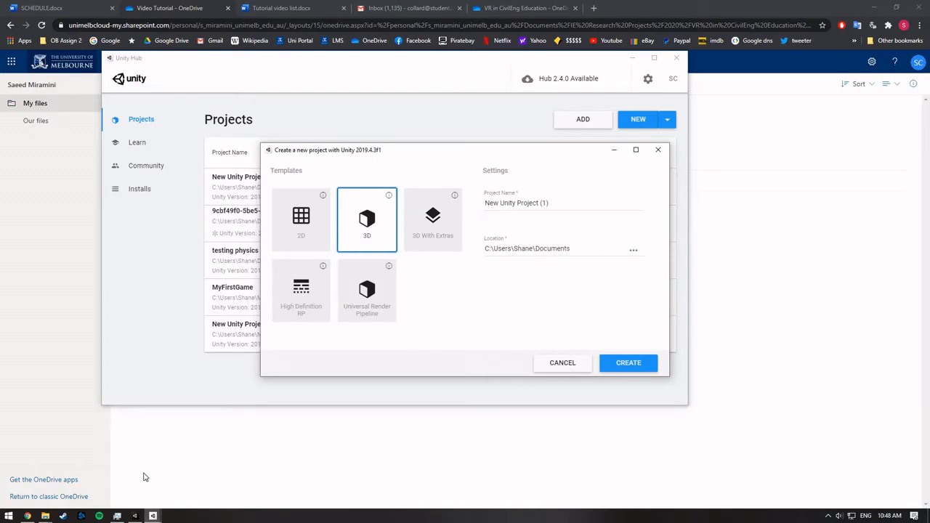
Switch to the open New Unity Project editor and look through its Scene, Game and Asset Store views
mouse_move(135, 516)
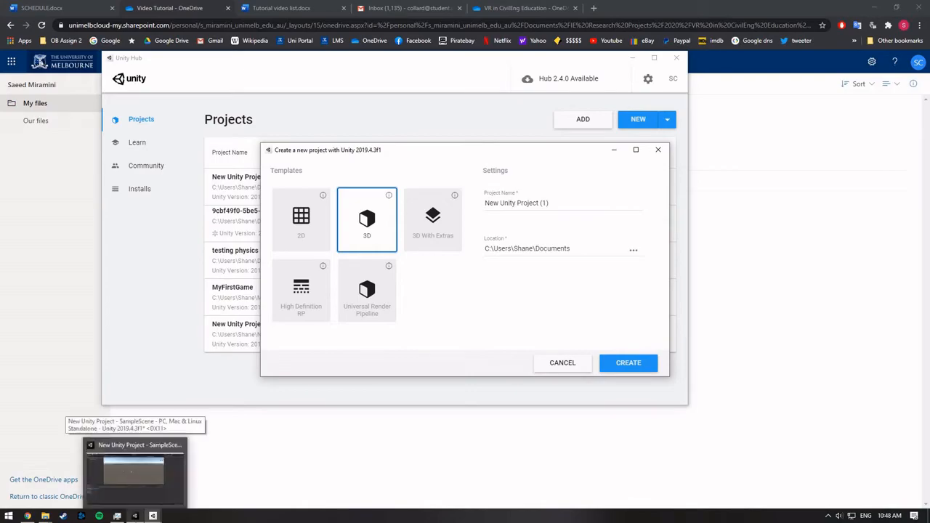
left_click(134, 473)
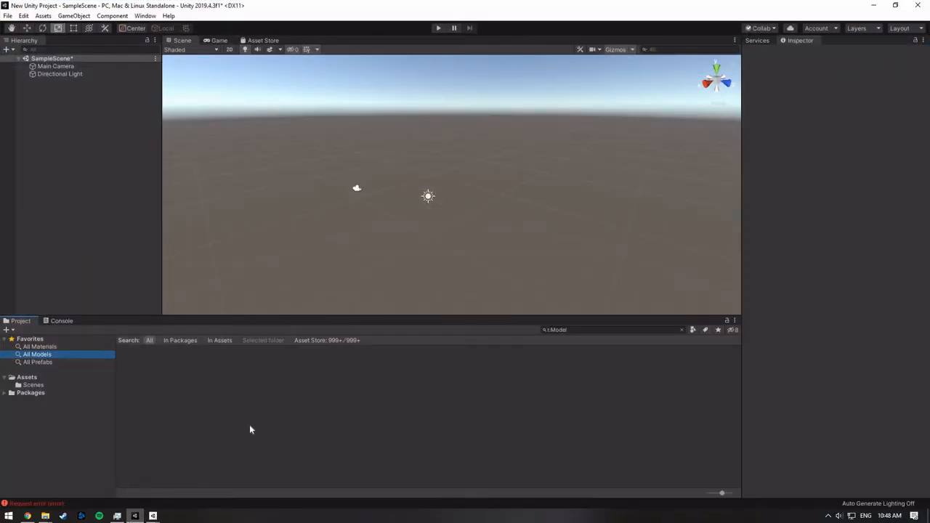
middle_click_drag(392, 135, 431, 154)
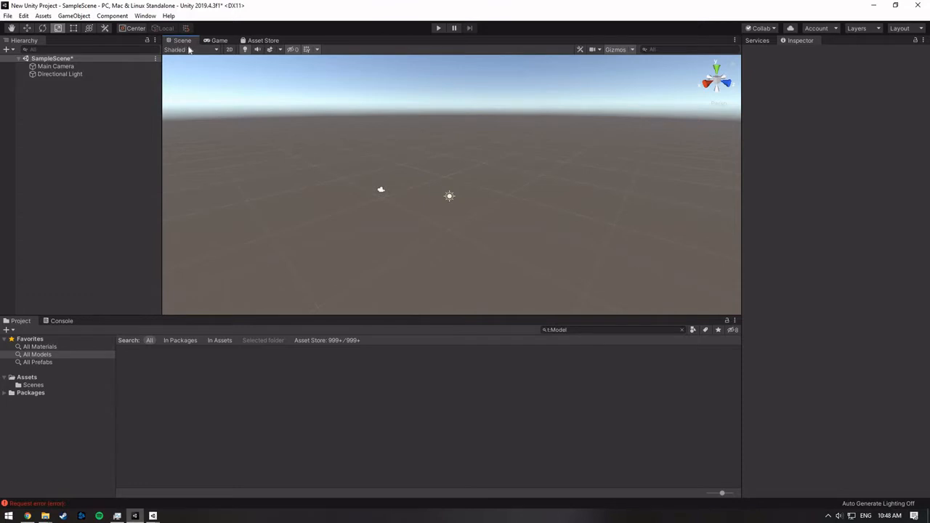
left_click(219, 41)
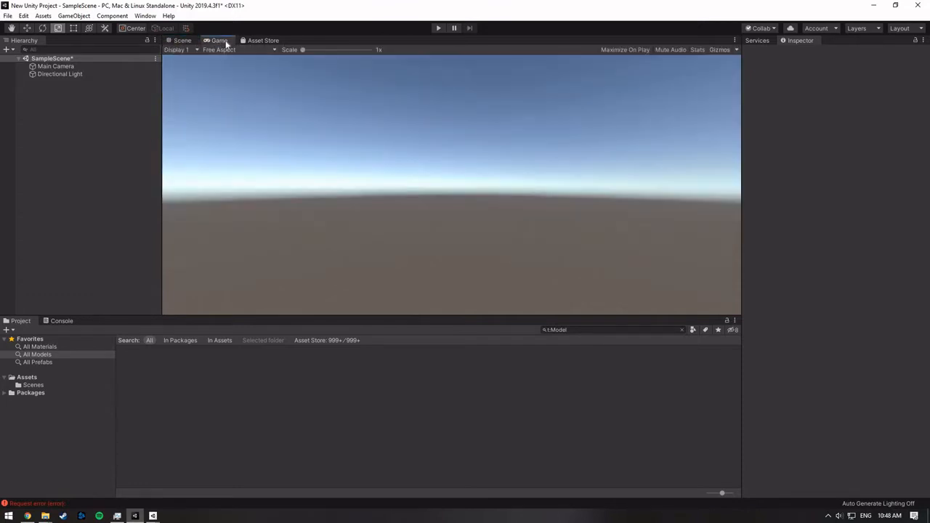
left_click(263, 41)
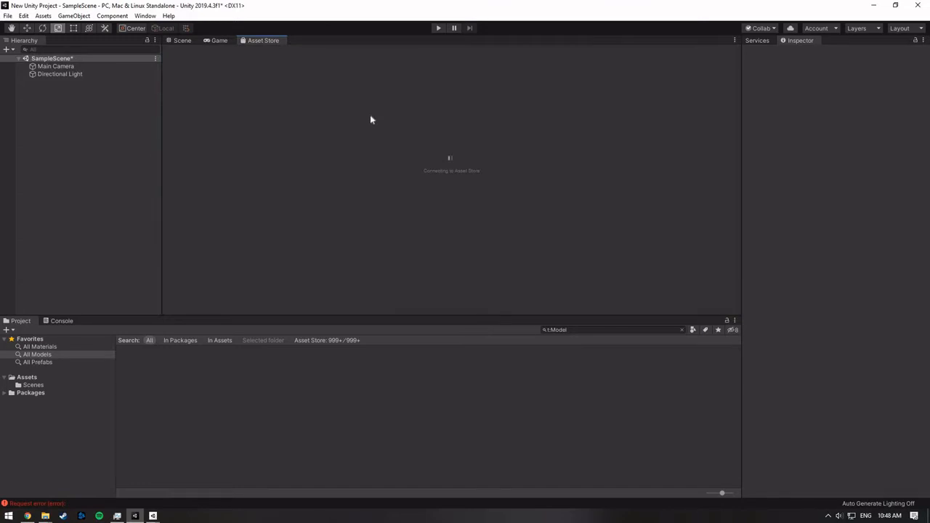
left_click(183, 40)
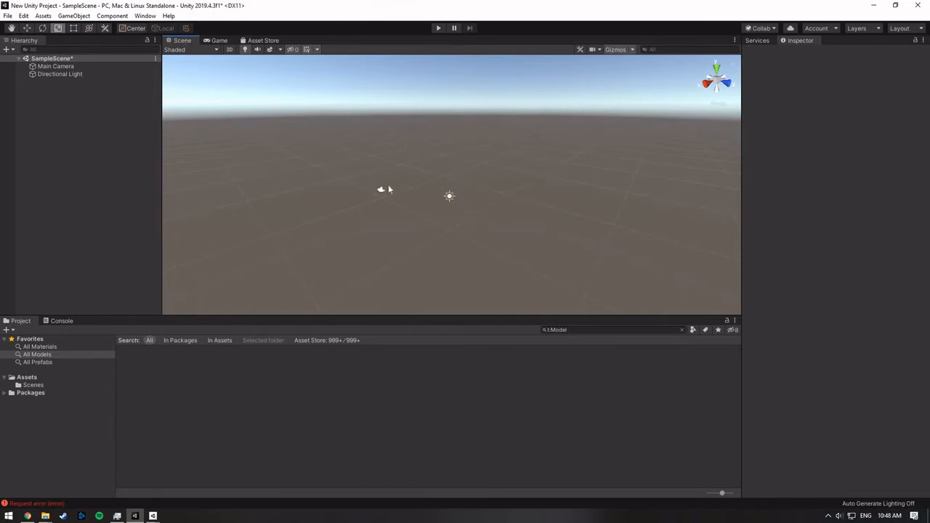
left_click(219, 41)
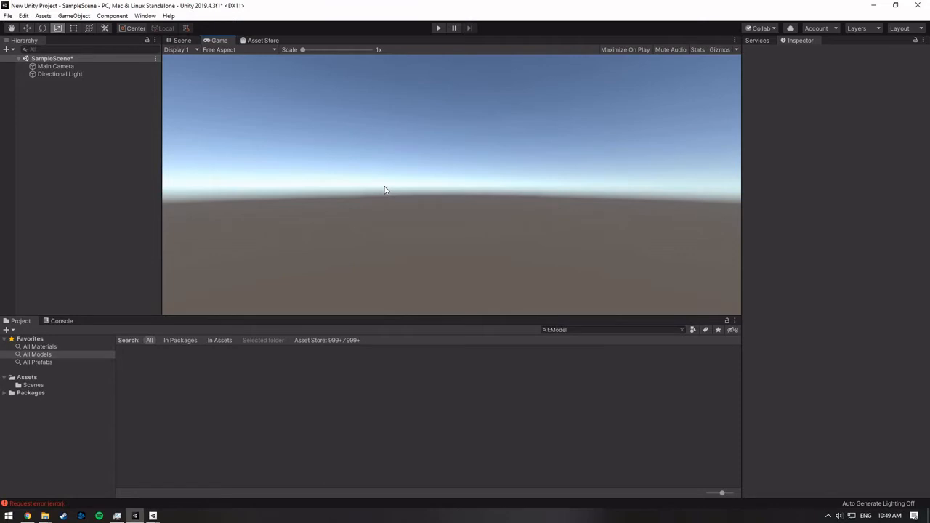
left_click(182, 41)
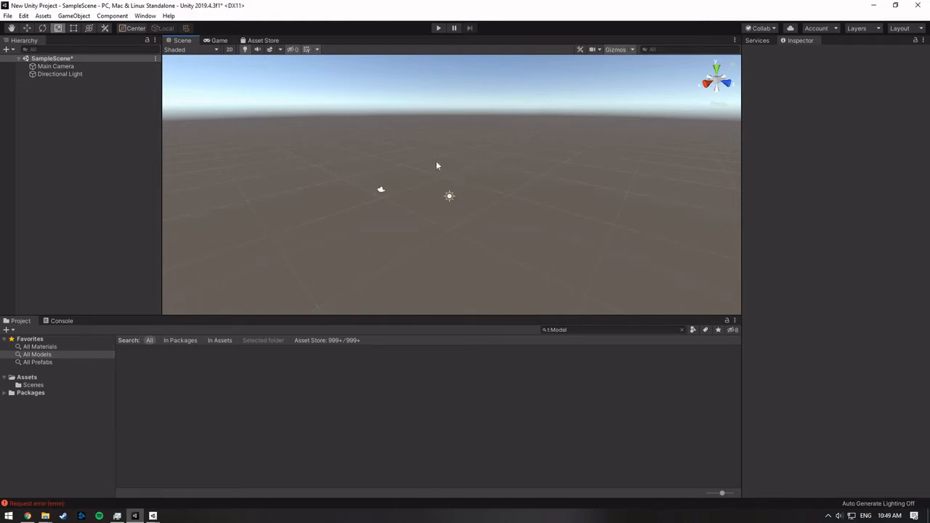
Examine the empty scene from different directions, including along the X axis, and return to an angled perspective
key("Left")
key("Right")
key("Right")
key("Up")
key("Left")
left_click(711, 86)
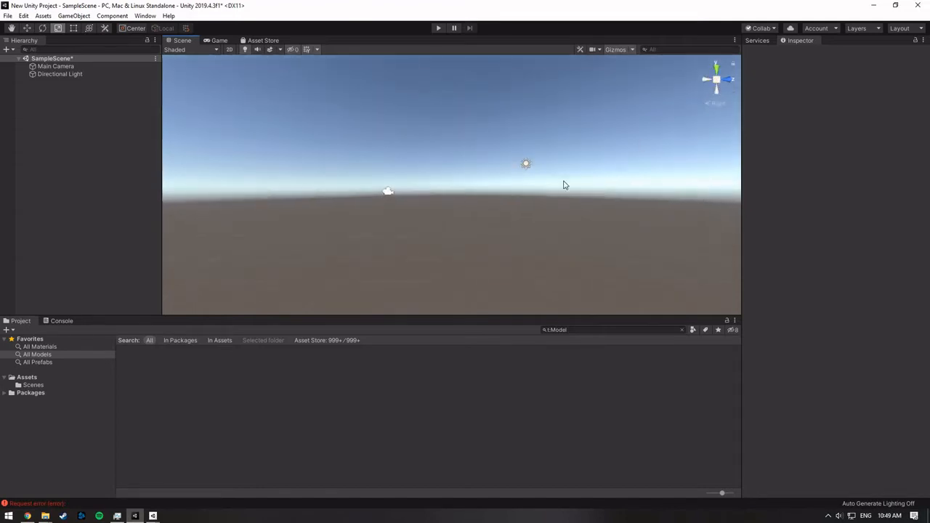
key("q")
left_click_drag(575, 166, 513, 220)
key("r")
middle_click_drag(444, 203, 452, 198)
right_click_drag(473, 125, 445, 148)
mouse_move(480, 91)
right_mouse_down()
mouse_move(467, 92)
mouse_move(486, 106)
right_mouse_up()
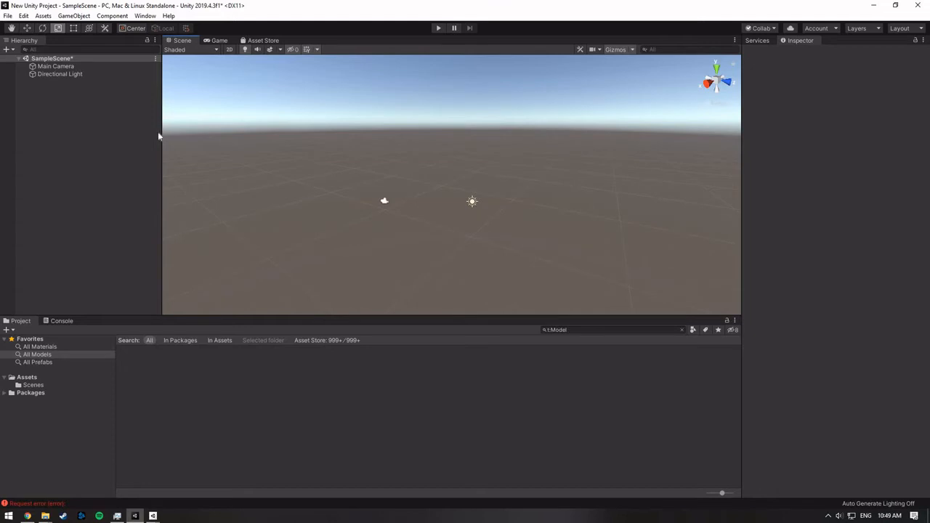
Add a 3D cube to the scene and activate the Move tool for it
left_click(6, 50)
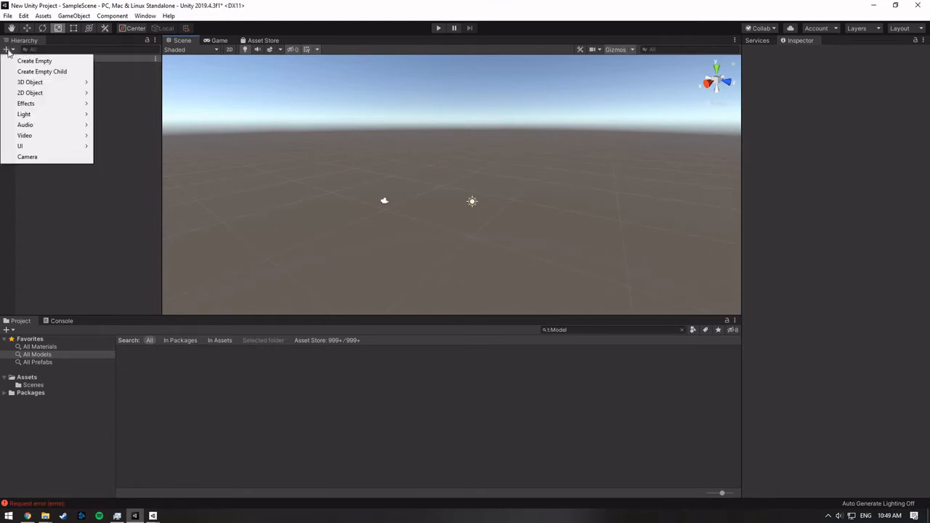
mouse_move(38, 83)
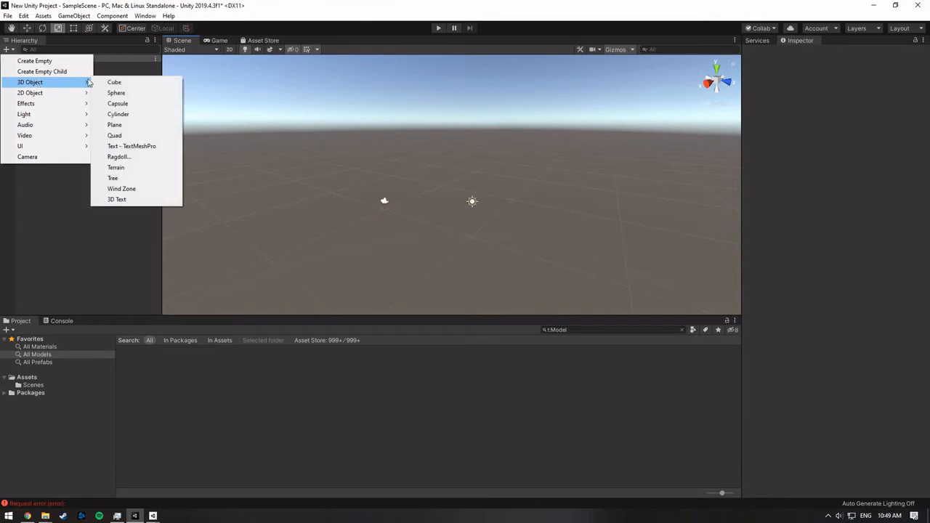
left_click(134, 85)
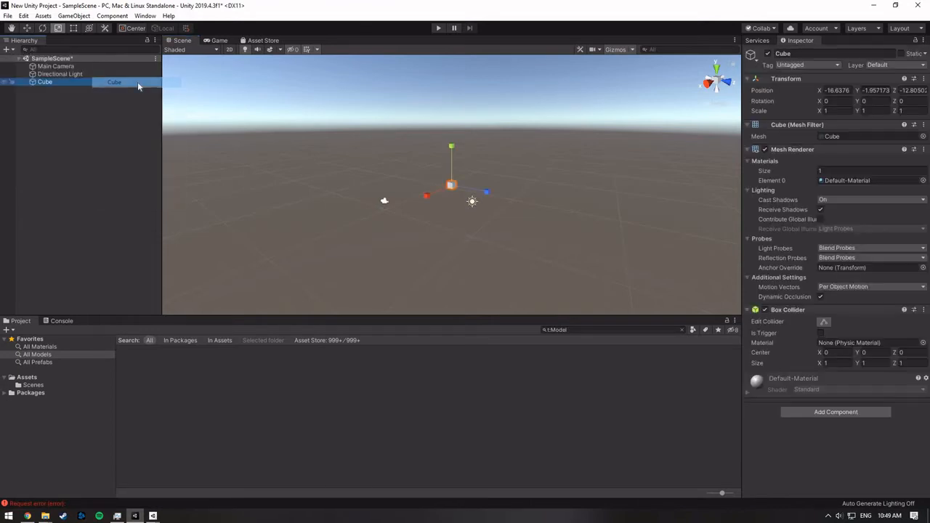
left_click(29, 29)
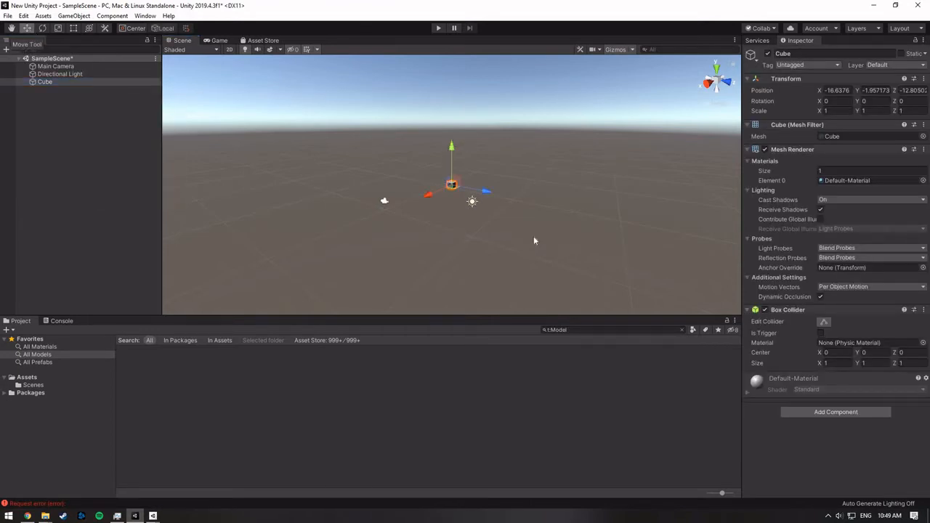
Select the cube and set its scale to X 30, Y 0.5 and Z 50 to form a flat slab
left_click(545, 179)
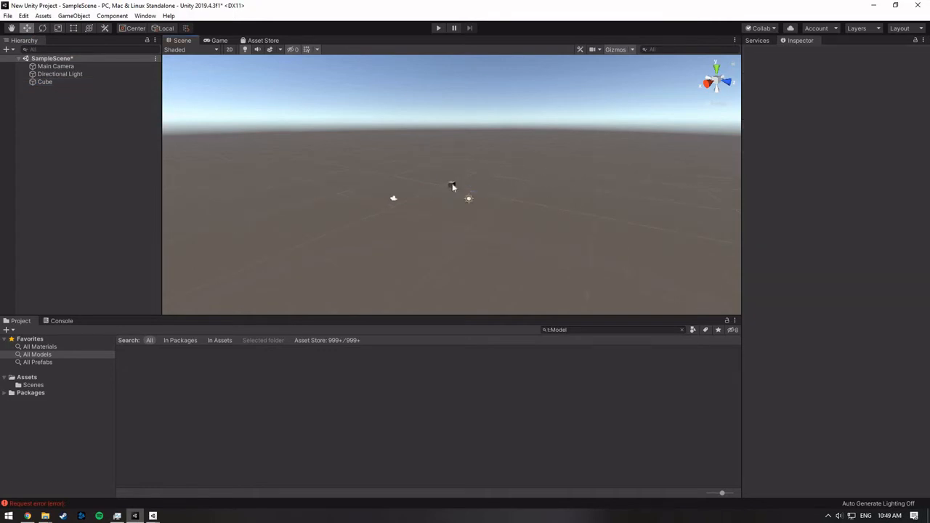
left_click(452, 185)
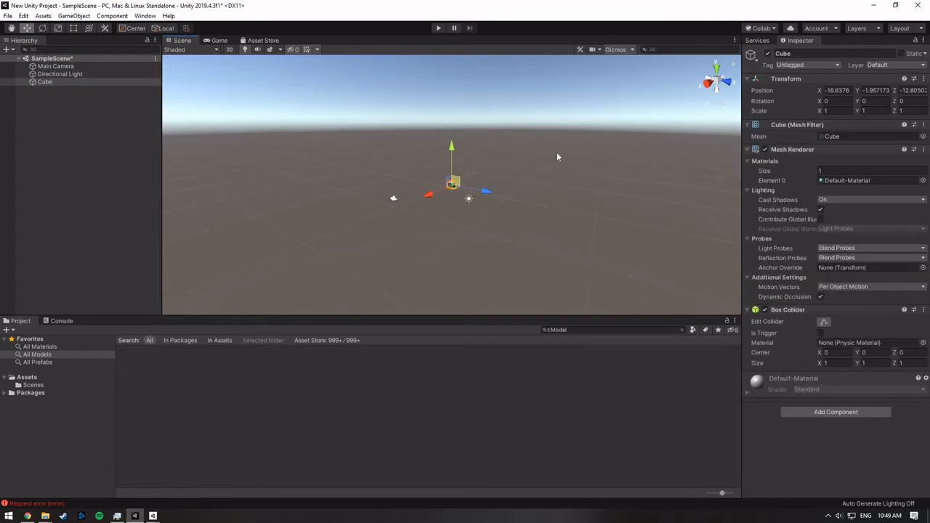
left_click(46, 83)
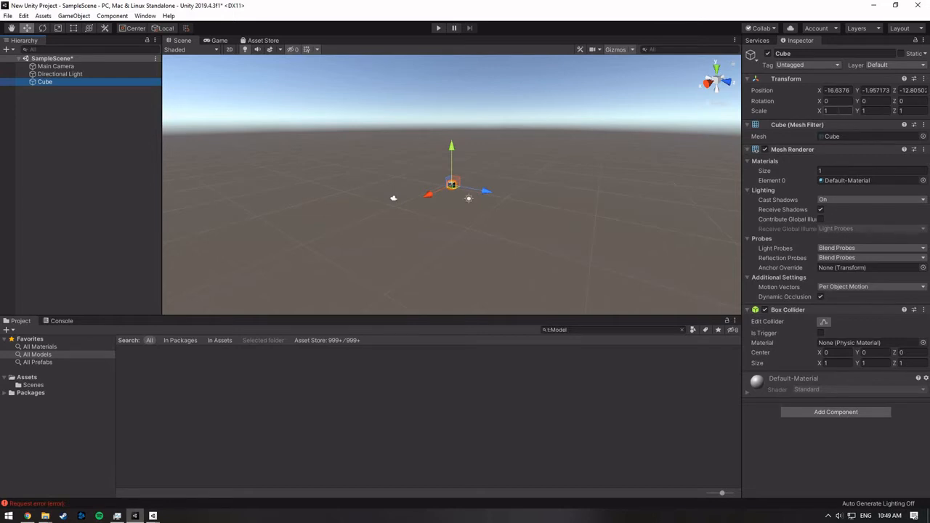
left_click(836, 111)
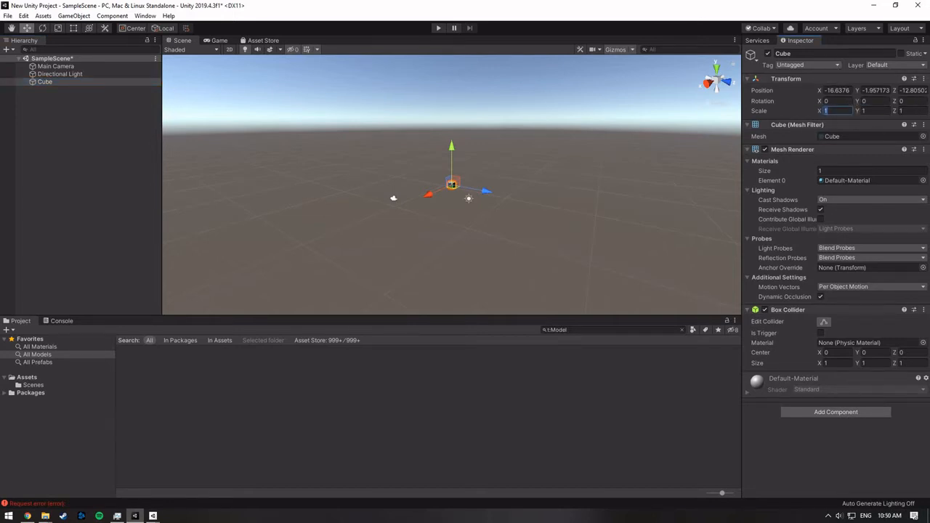
type("30")
key("Tab")
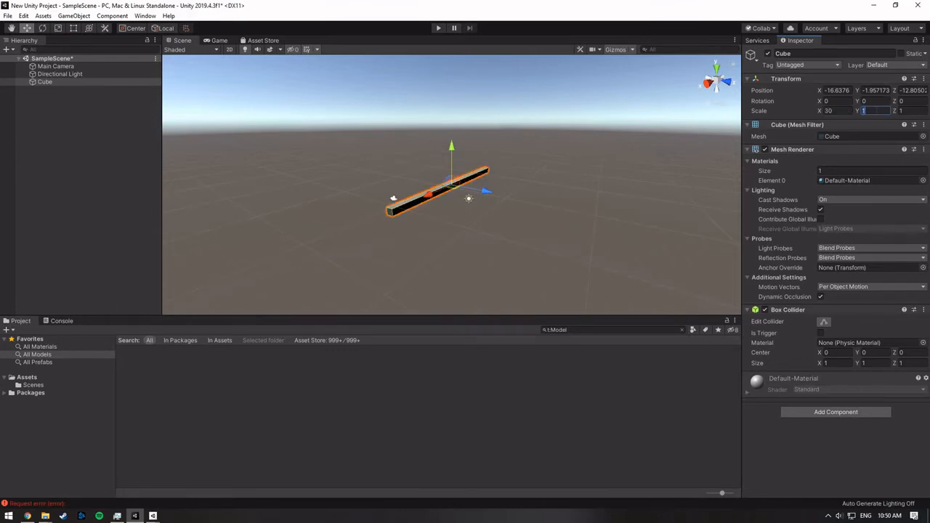
type("0.5")
key("Tab")
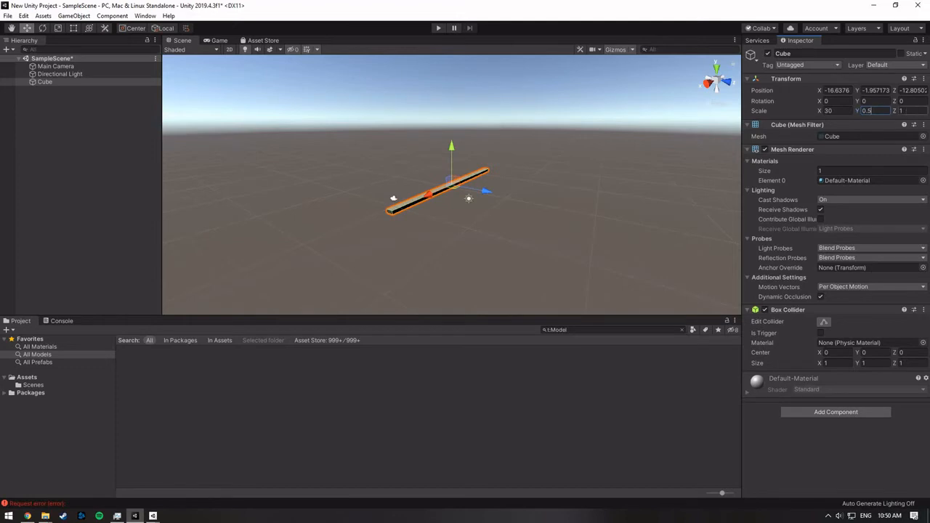
type("50")
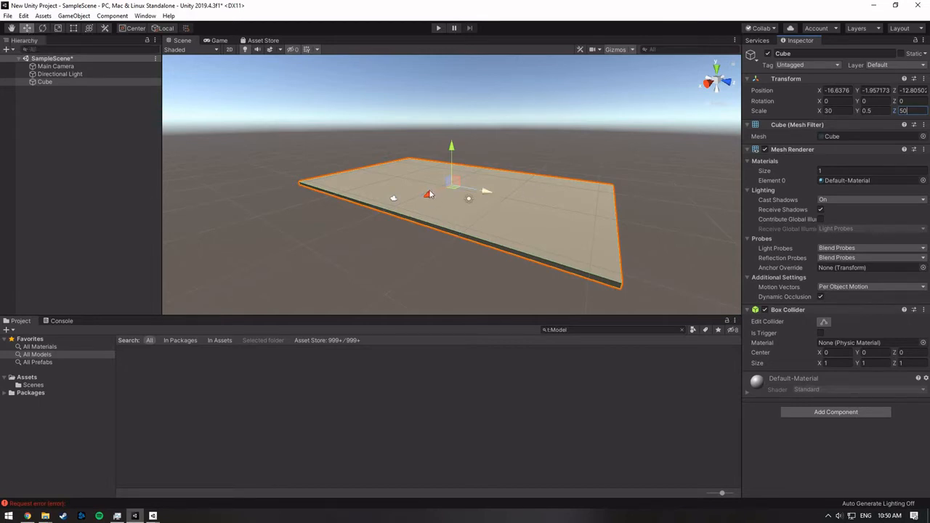
Move the slab to about X -12.1, Y -1.78 and rotate it to about -1.4 degrees around the X axis
left_click_drag(429, 194, 437, 150)
left_click(42, 28)
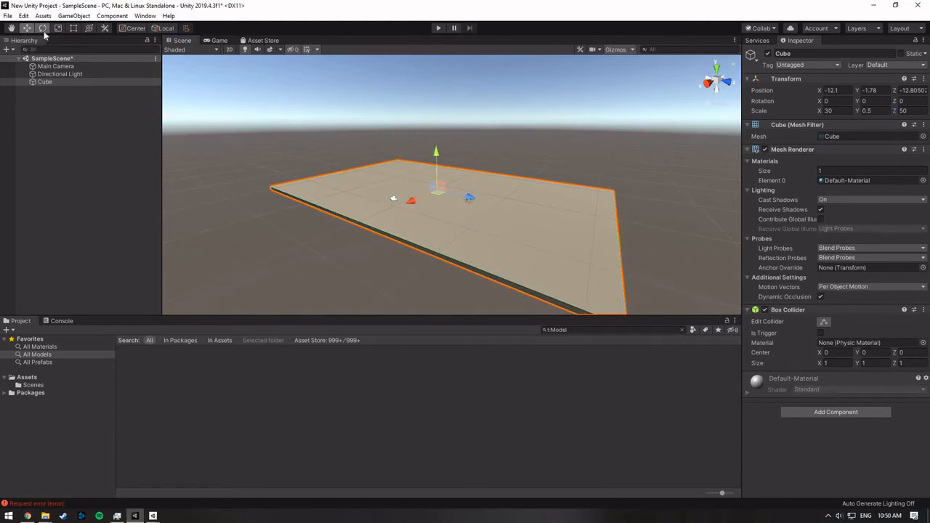
mouse_move(471, 198)
left_mouse_down()
mouse_move(480, 190)
mouse_move(471, 197)
left_mouse_up()
Stretch the slab with the Scale tool to a Z scale of about 53.6
left_click(58, 28)
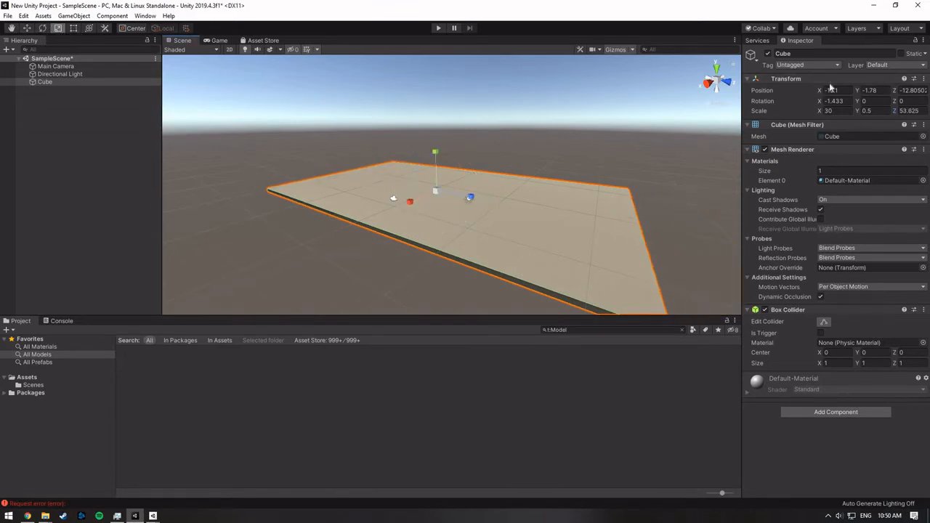
left_click(469, 137)
left_click(473, 229)
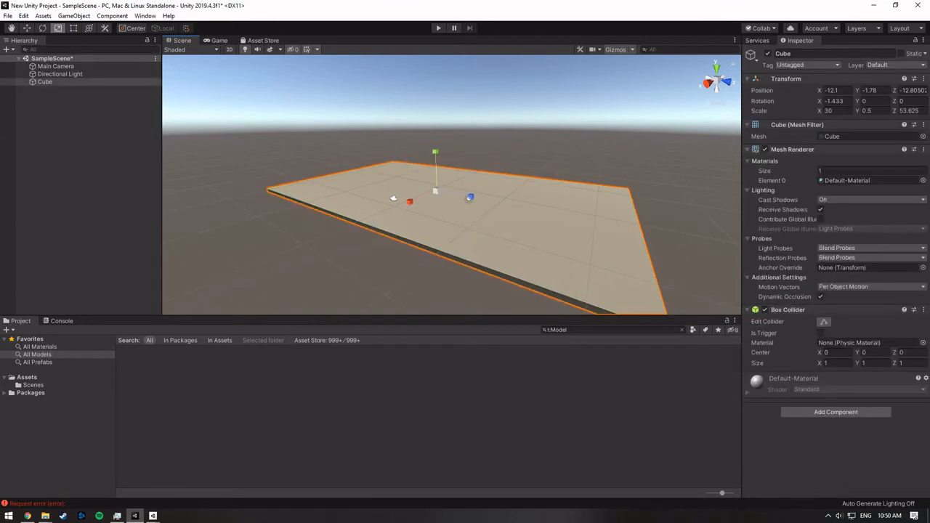
Look through the 3D object types that can be added and view the Asset Store home page
left_click(13, 49)
mouse_move(33, 83)
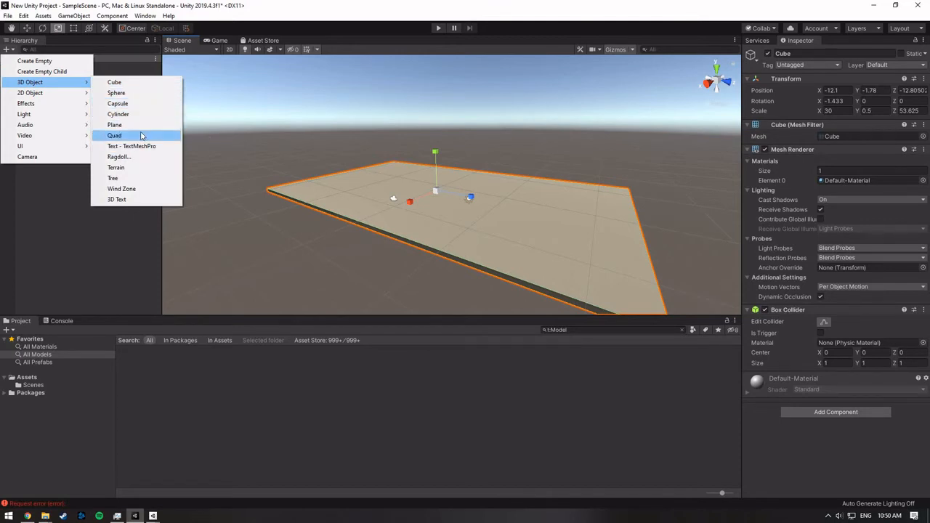
left_click(266, 43)
left_click(259, 42)
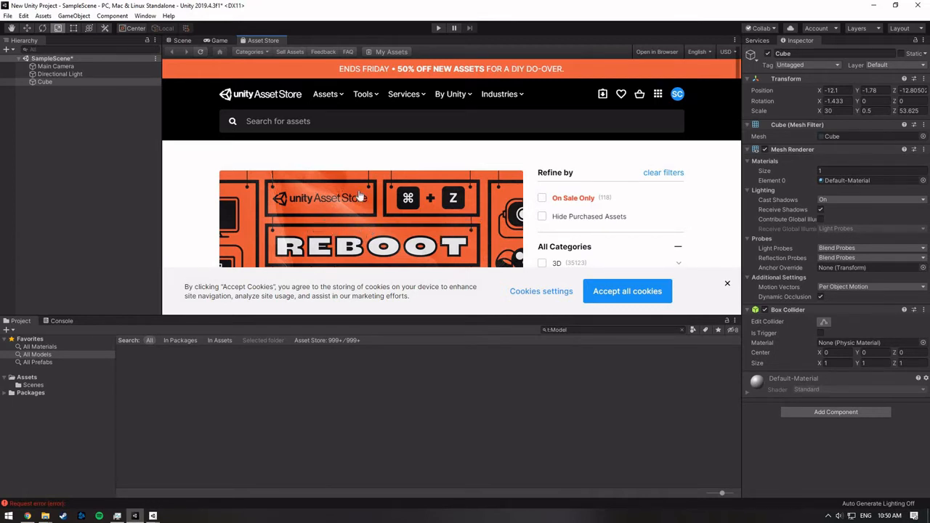
Return to the scene, browse the free Asset Store models and show the available options for the Arabian-House model
left_click(53, 353)
left_click(182, 41)
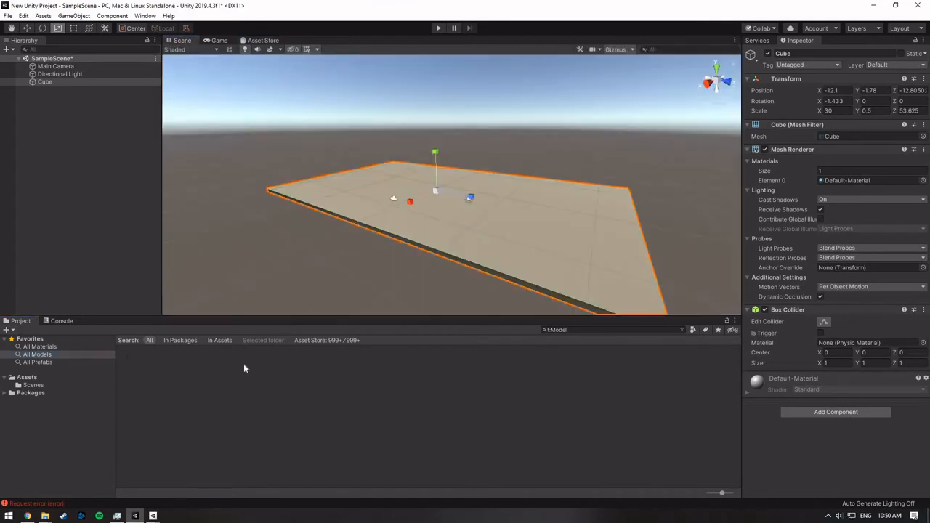
left_click(330, 341)
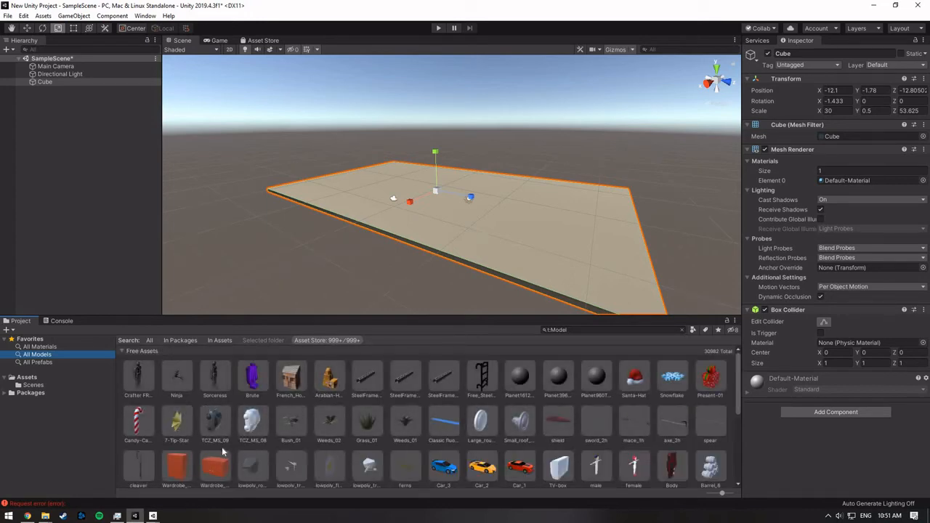
left_click(329, 377)
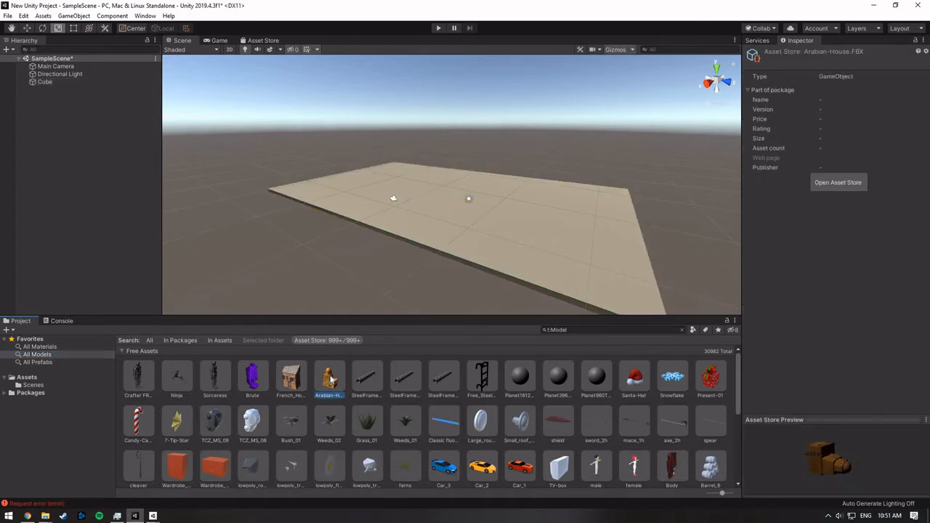
right_click(331, 384)
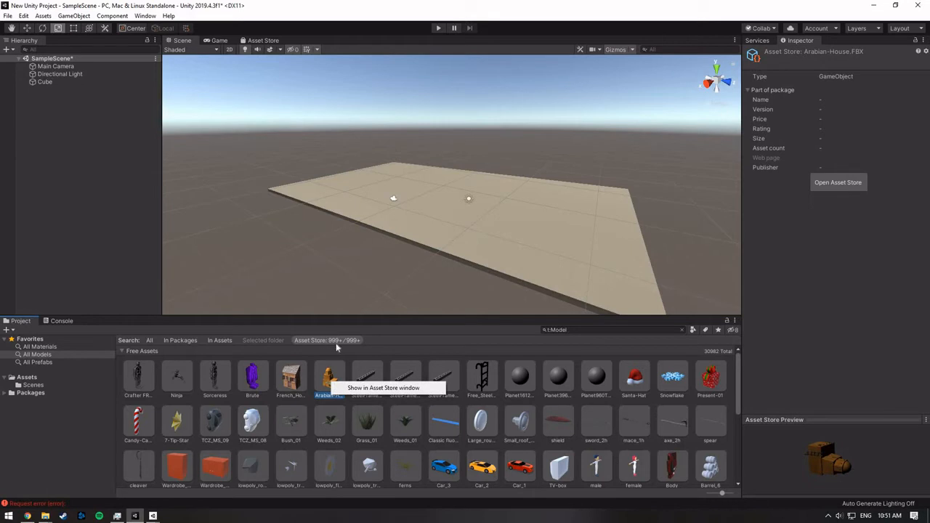
Open the Arabian-House model's Asset Store page, then download and import the full Arabian & French buildings package
left_click(383, 388)
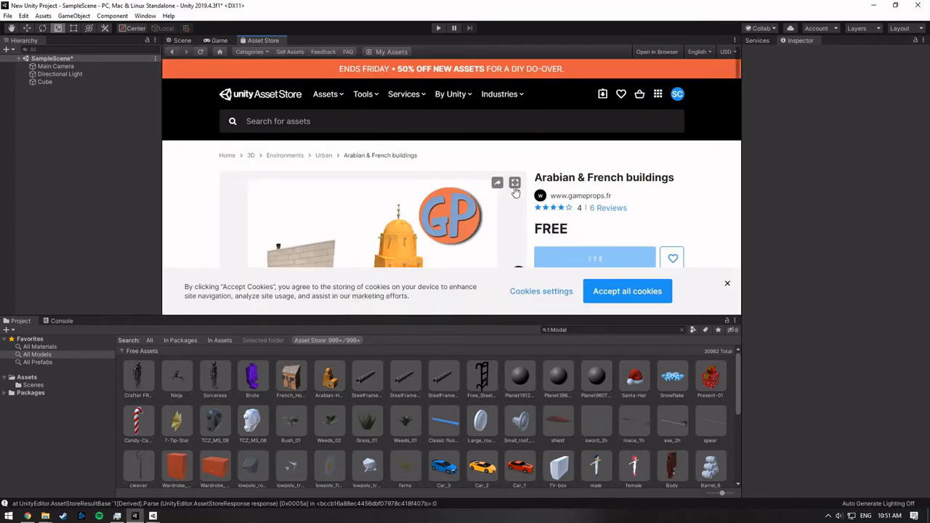
left_click(727, 284)
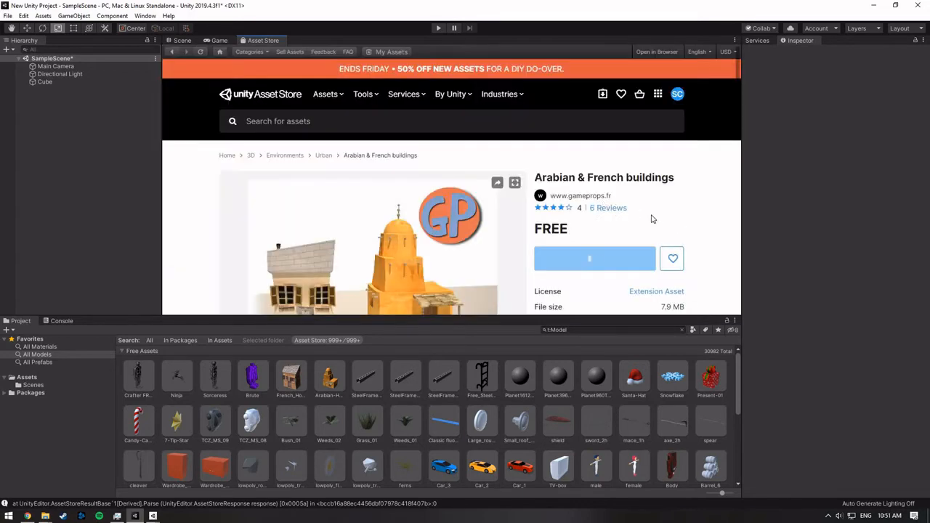
left_click(600, 262)
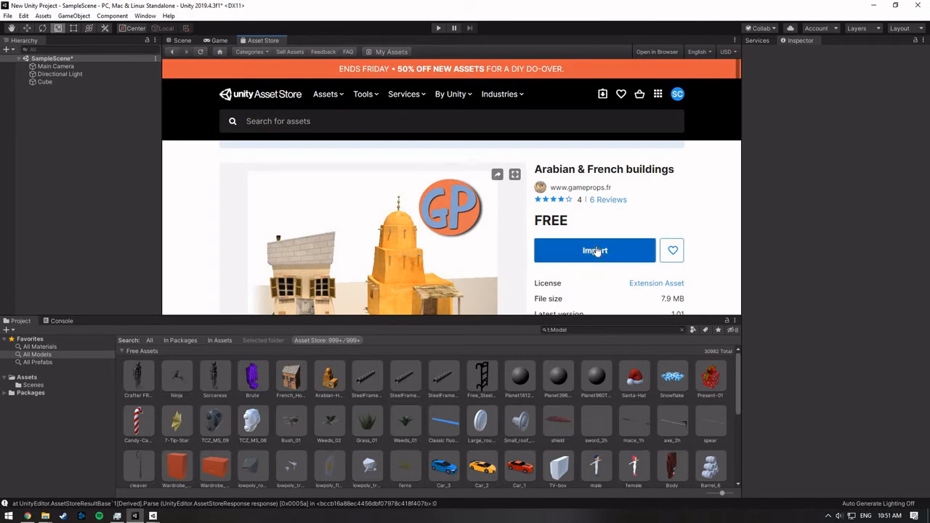
left_click(598, 251)
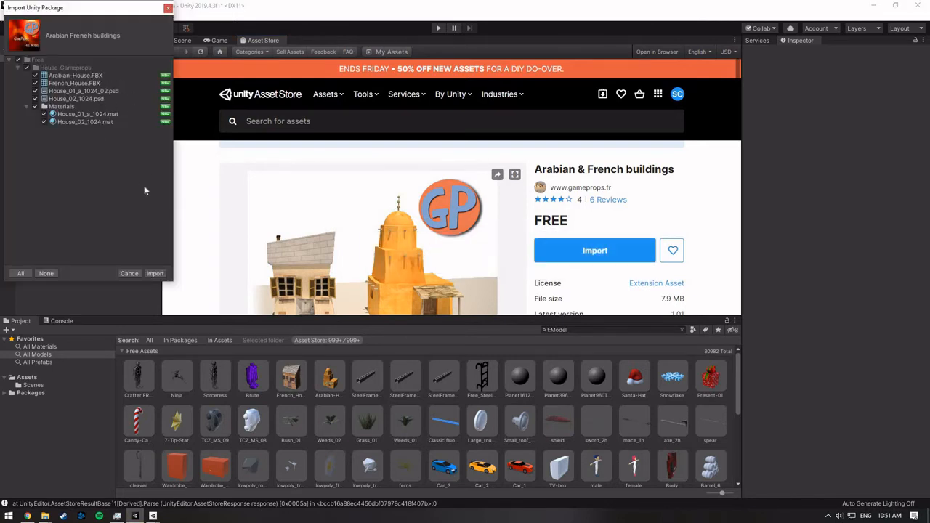
left_click(155, 273)
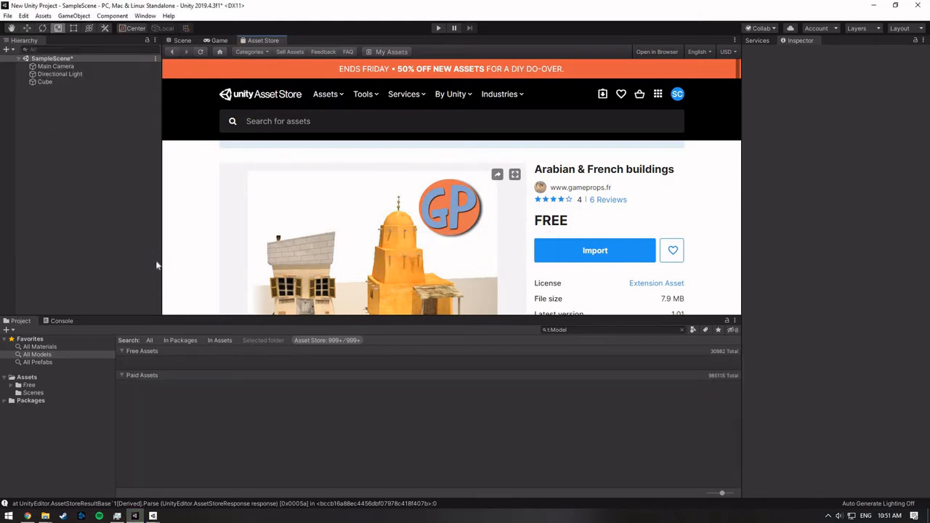
Return to the scene and open the imported House_Gameprops folder inside Assets > Free
left_click(182, 41)
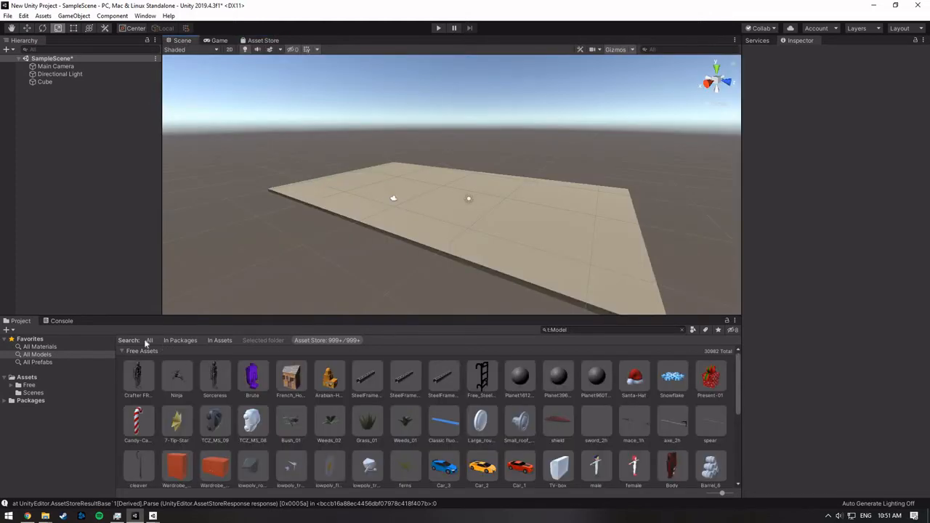
left_click(38, 356)
left_click(29, 386)
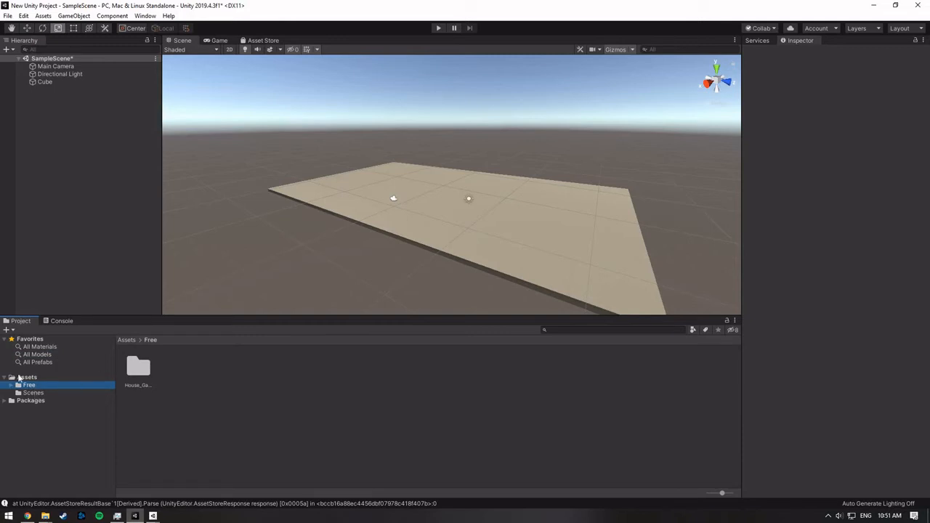
left_click(146, 369)
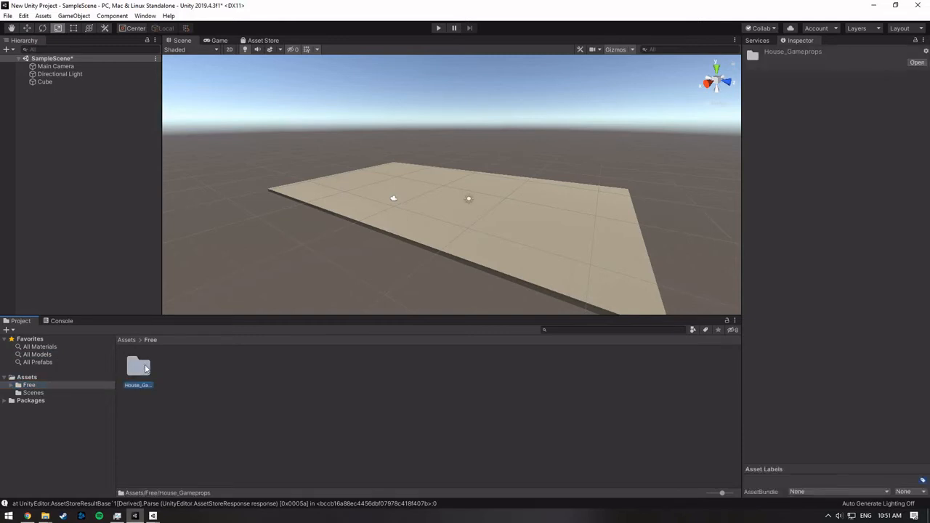
double_click(141, 371)
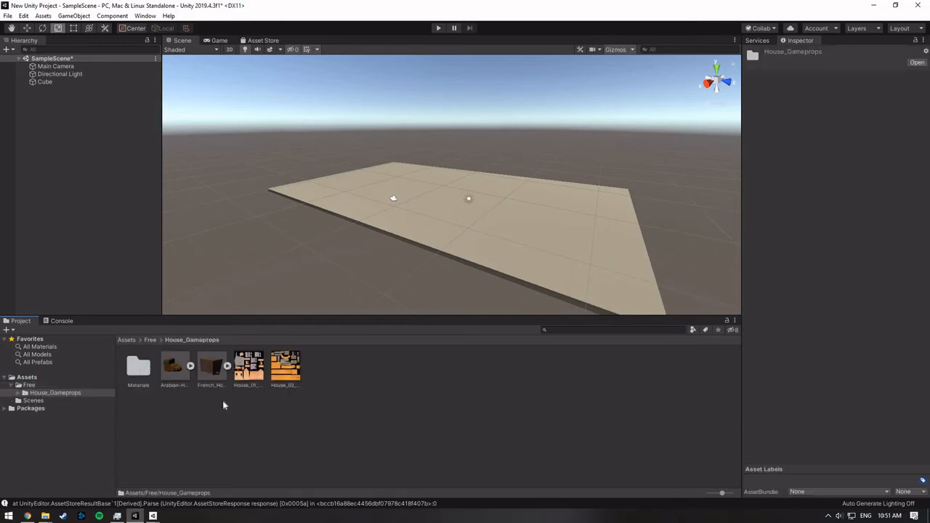
Place the Arabian-House model on the slab in the scene
left_click(175, 367)
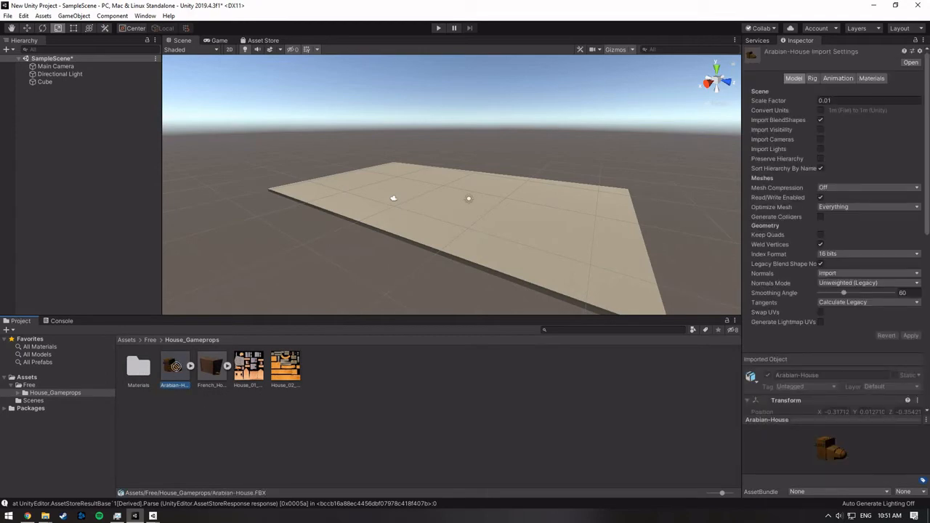
left_click_drag(175, 366, 428, 205)
scroll(433, 239, "up", 8)
right_click_drag(432, 189, 422, 232)
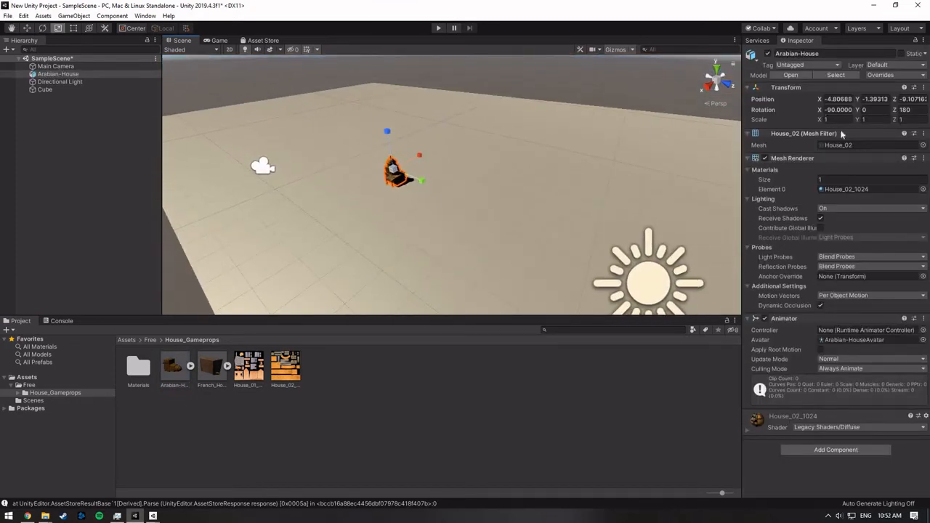
Enlarge the Arabian-House by setting its scale to 10 on the X, Y and Z axes
mouse_move(387, 131)
left_mouse_down()
mouse_move(380, 88)
mouse_move(387, 127)
left_mouse_up()
mouse_move(427, 158)
left_mouse_down()
mouse_move(436, 142)
mouse_move(430, 154)
left_mouse_up()
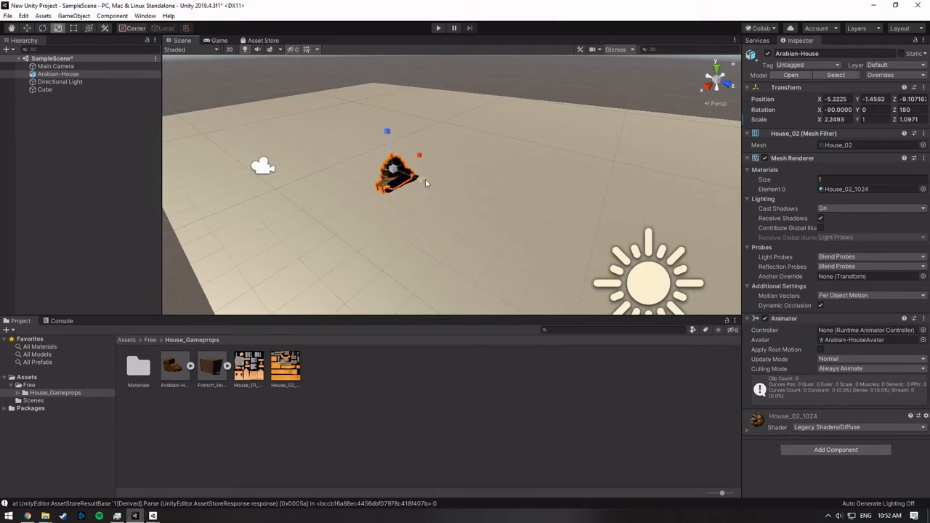
type("1")
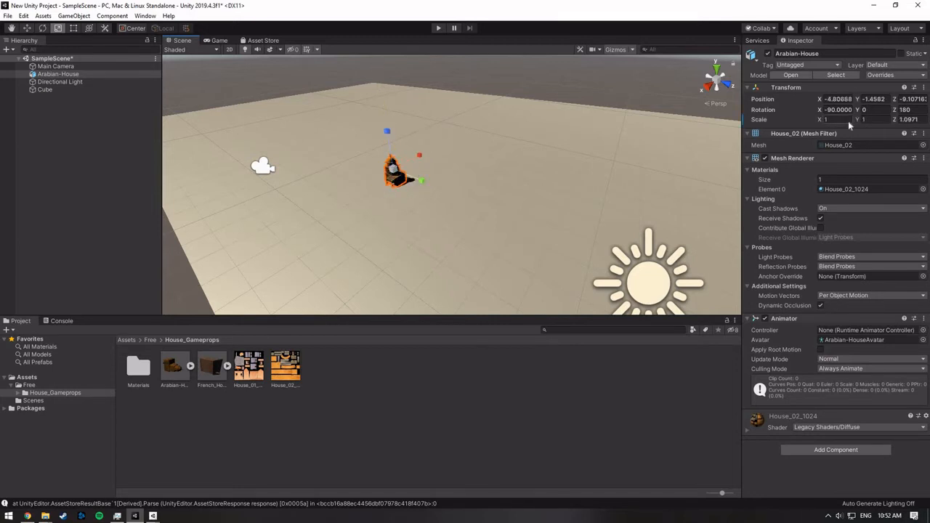
type("0")
key("Tab")
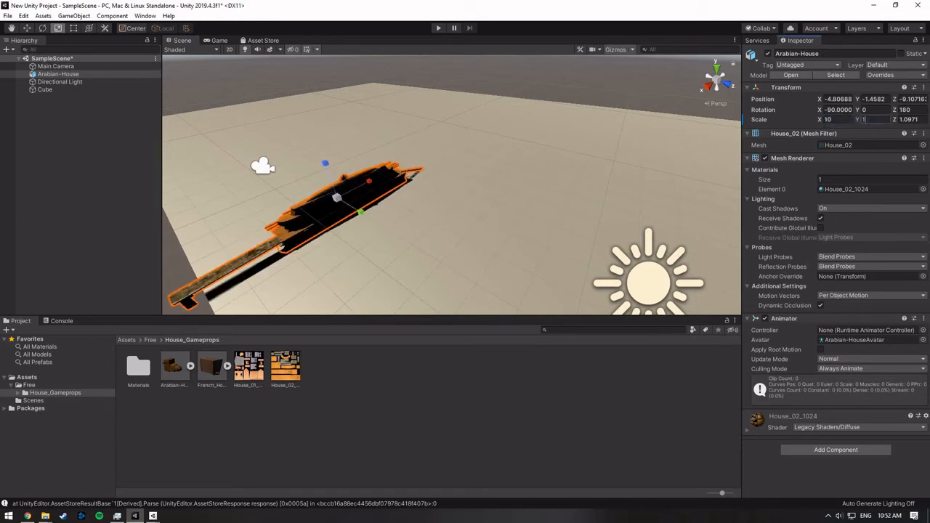
type("10")
key("Tab")
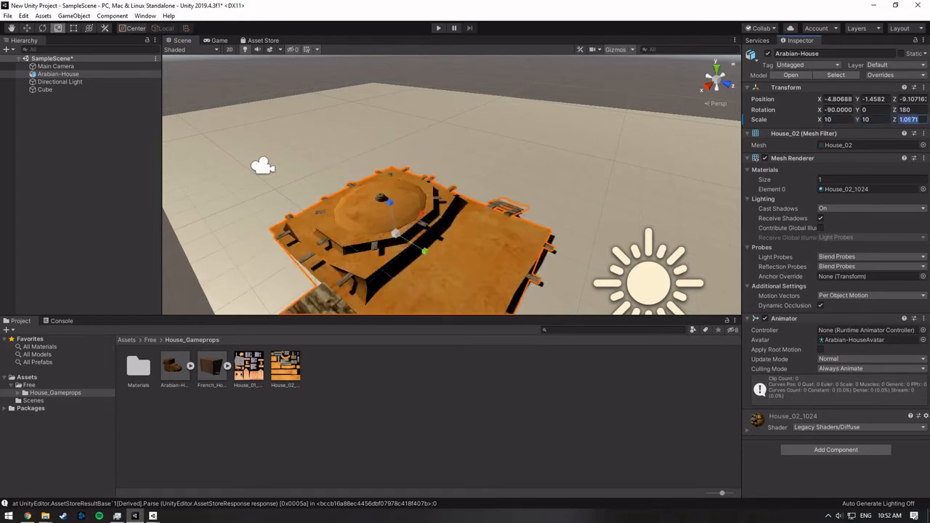
type("10")
scroll(437, 172, "down", 5)
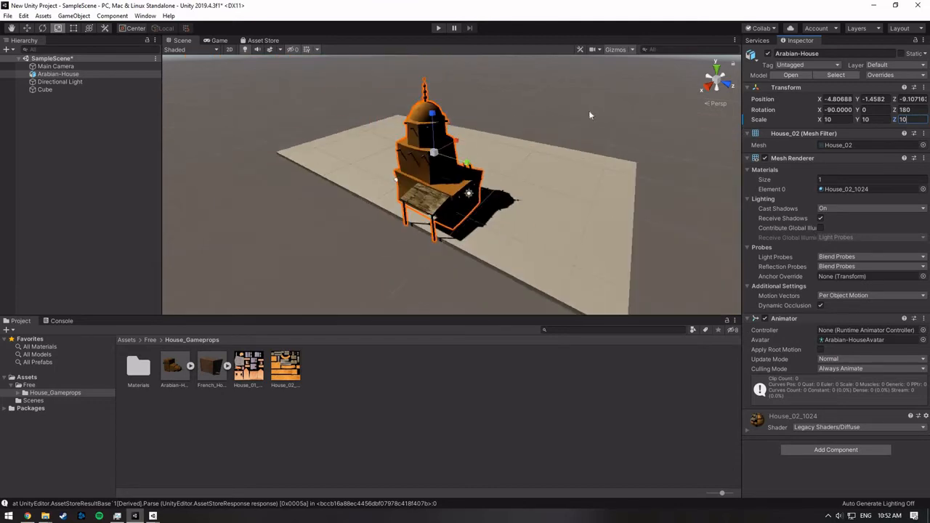
Scale the Directional Light to about 1.14 and move it to about X -3.61, Y 9.06, Z 6.26
middle_click_drag(590, 114, 455, 114)
left_click_drag(455, 114, 517, 101, "alt")
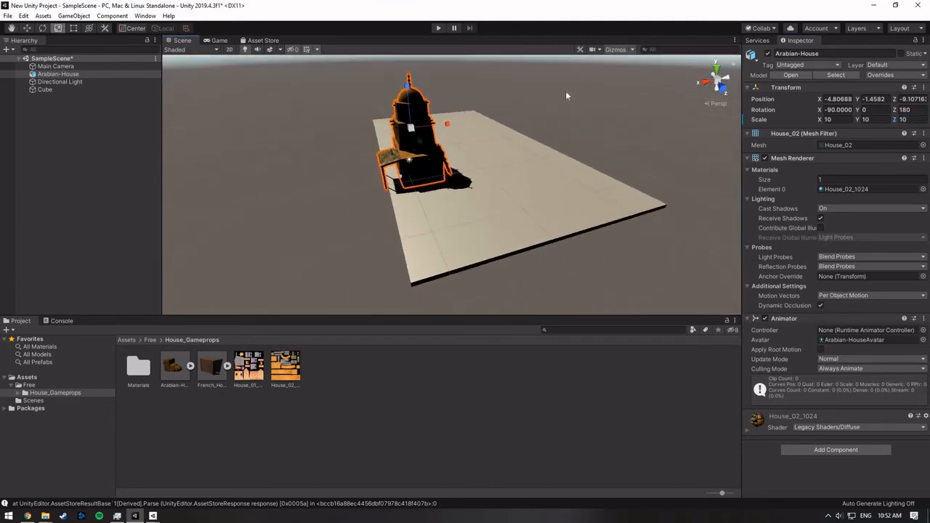
left_click(466, 102)
key("Up")
key("Right")
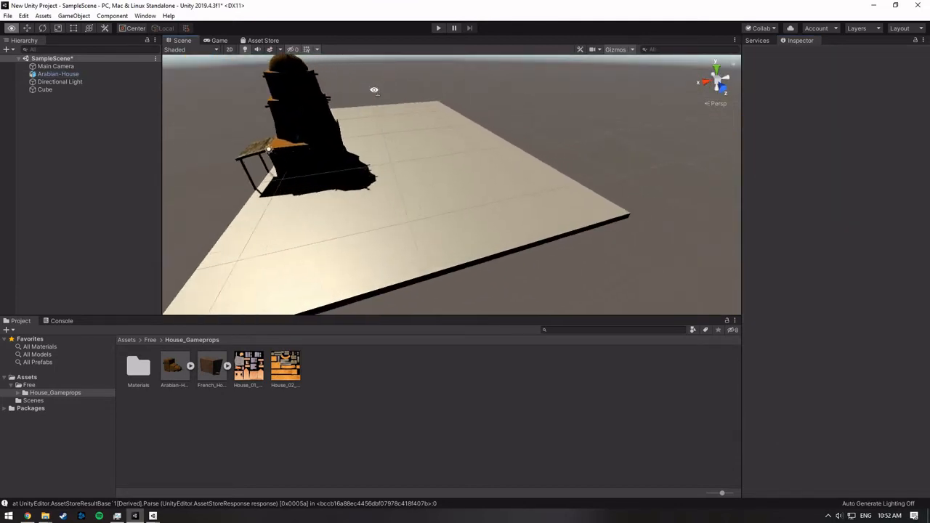
right_click_drag(373, 90, 391, 92)
left_click(60, 82)
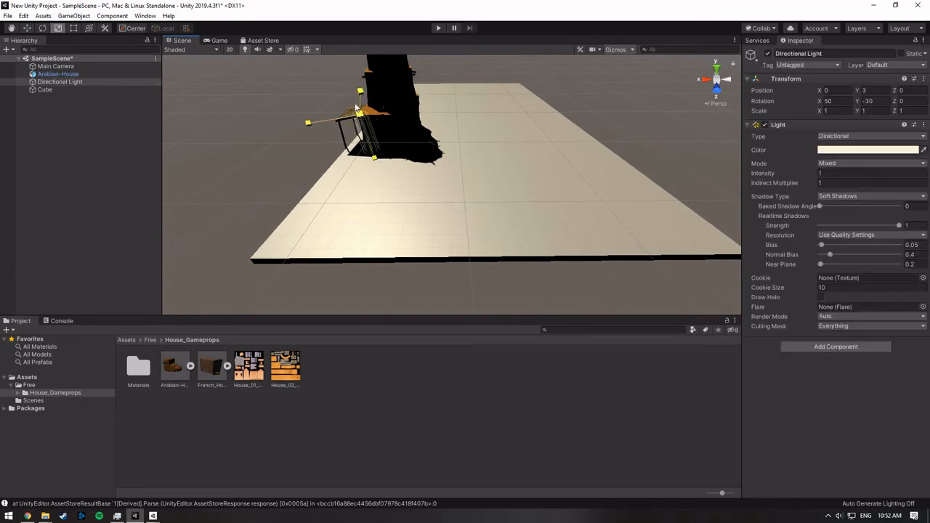
key("w")
left_click_drag(361, 100, 381, 58)
Examine the Arabian-House, its lighting and the slab from the opposite side
key("Left")
key("Down")
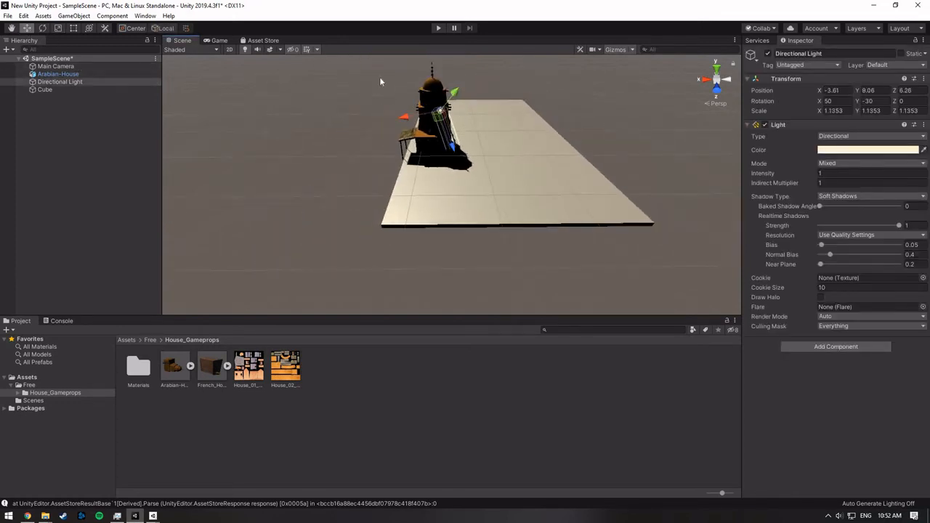
key("Left")
key("Left")
key("Up")
left_click_drag(447, 99, 673, 137, "alt")
key("Down")
key("Left")
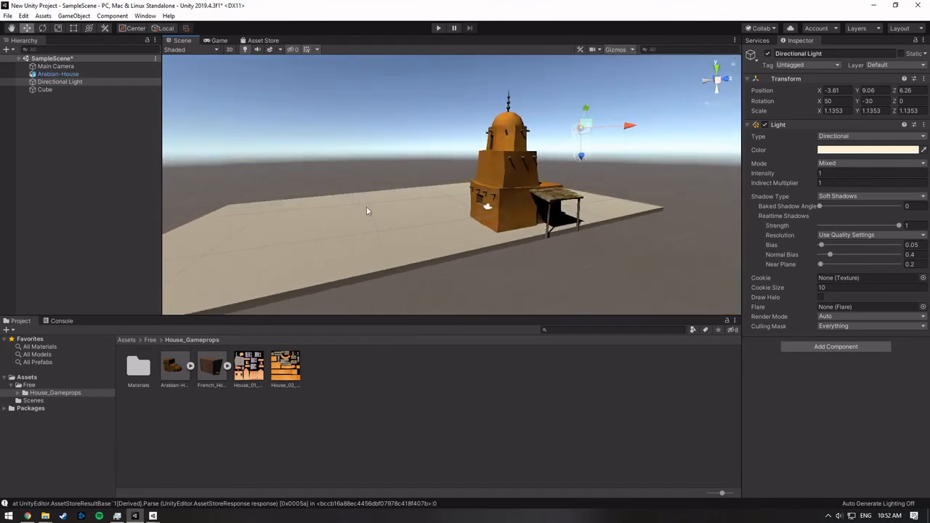
scroll(273, 120, "down", 5)
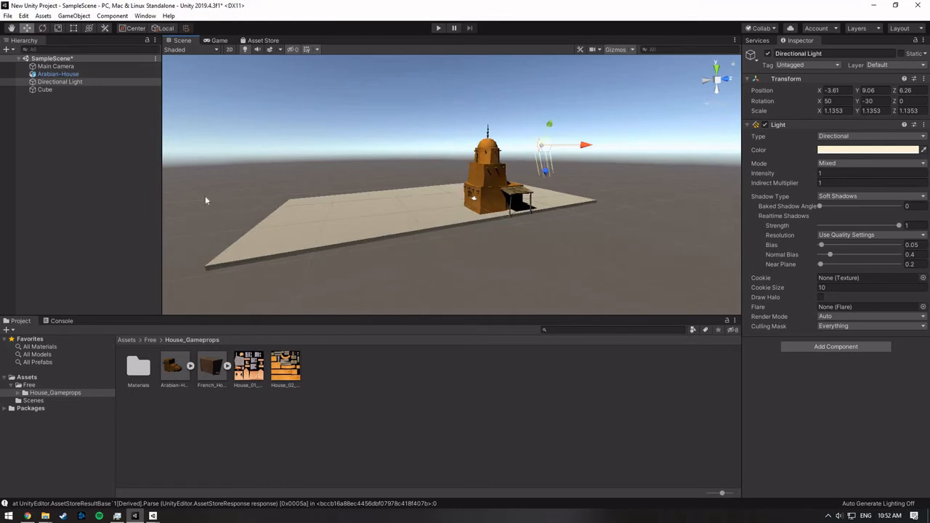
Look through the project's models and materials, browse Asset Store materials and view the store page for the green PotionLiquidC material
left_click(45, 356)
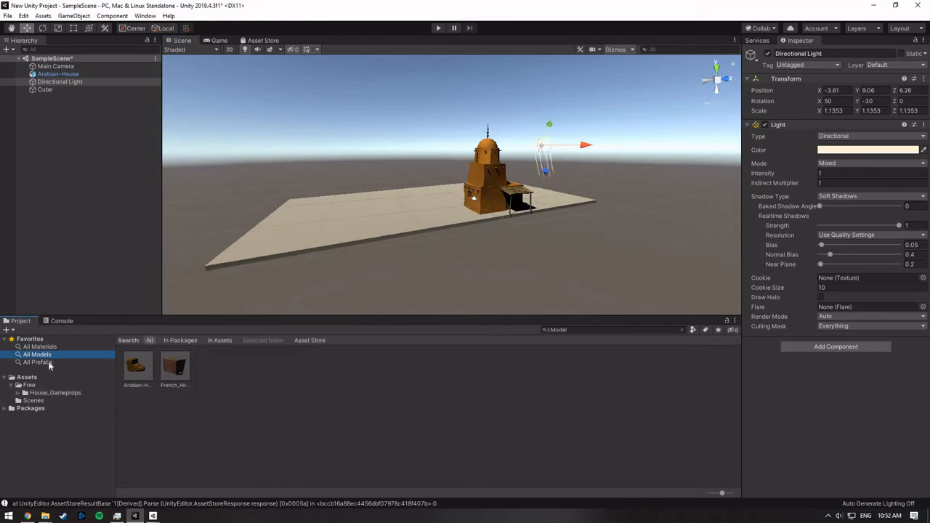
left_click(44, 347)
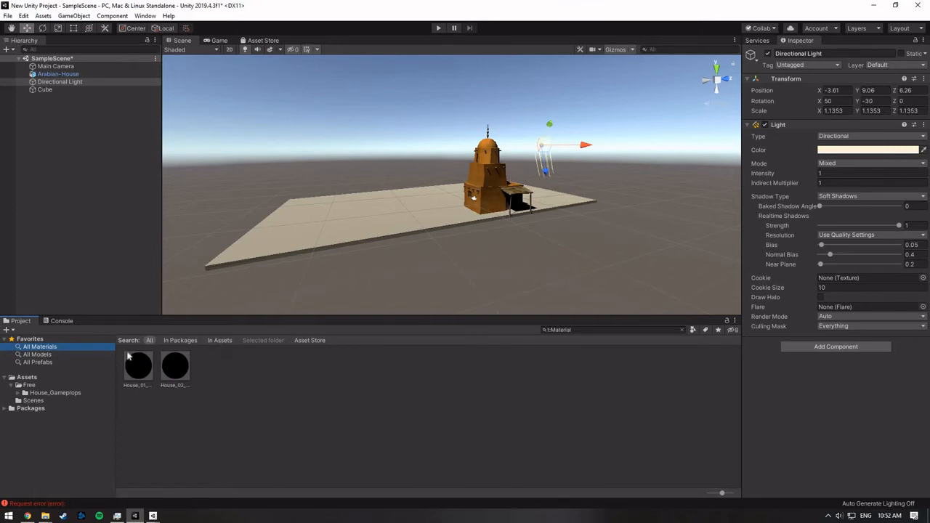
left_click(314, 341)
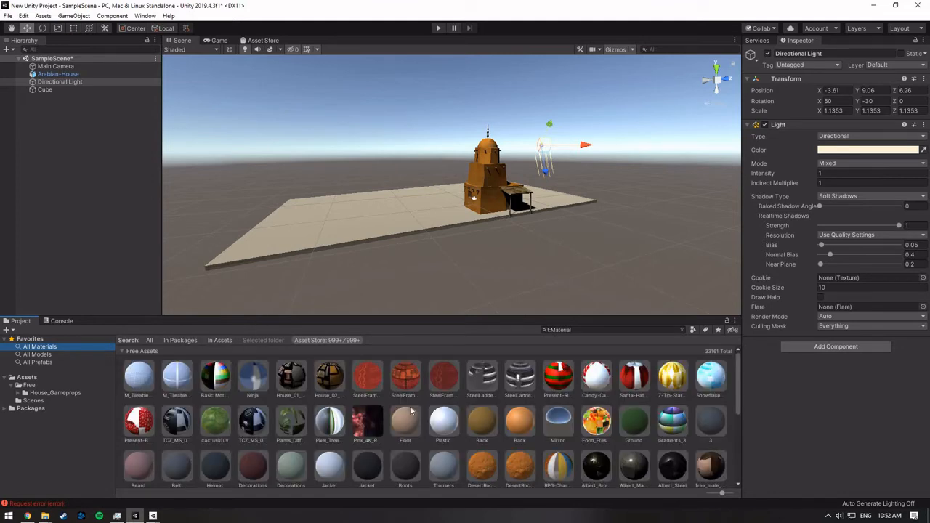
scroll(410, 412, "down", 3)
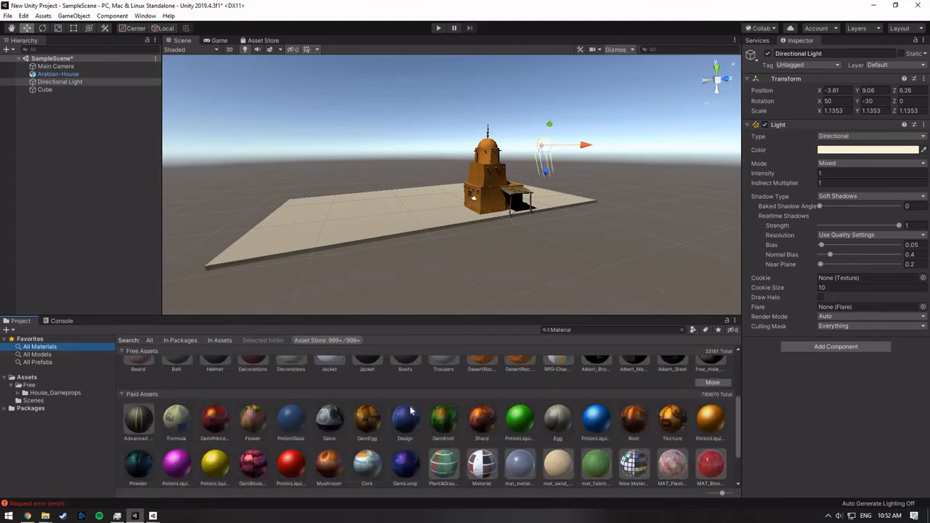
left_click(527, 425)
right_click(520, 425)
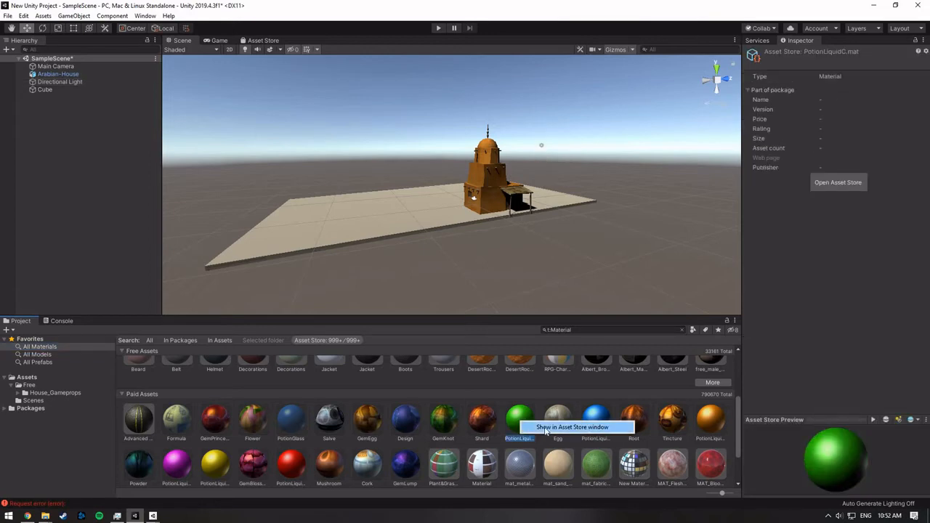
left_click(545, 429)
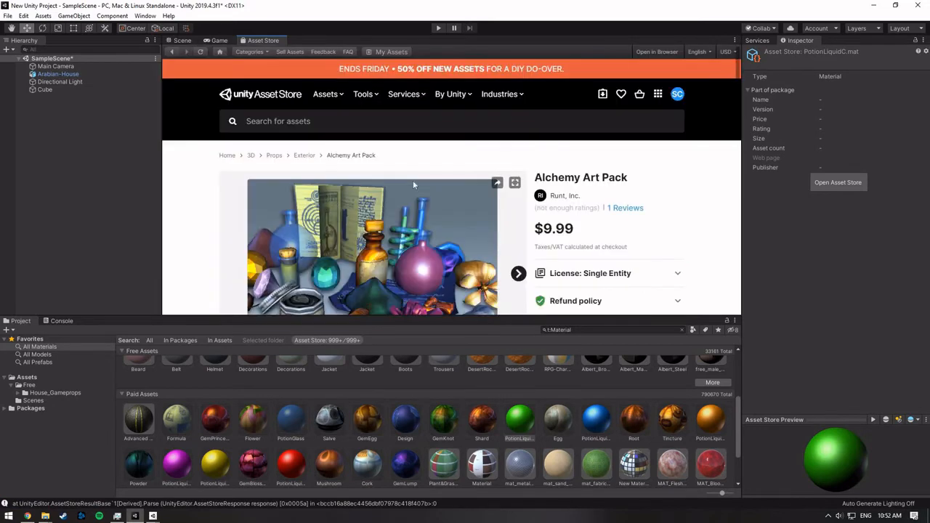
Download and import the Polygon City Pack that contains the free Ground material, and return to the scene
scroll(385, 429, "up", 3)
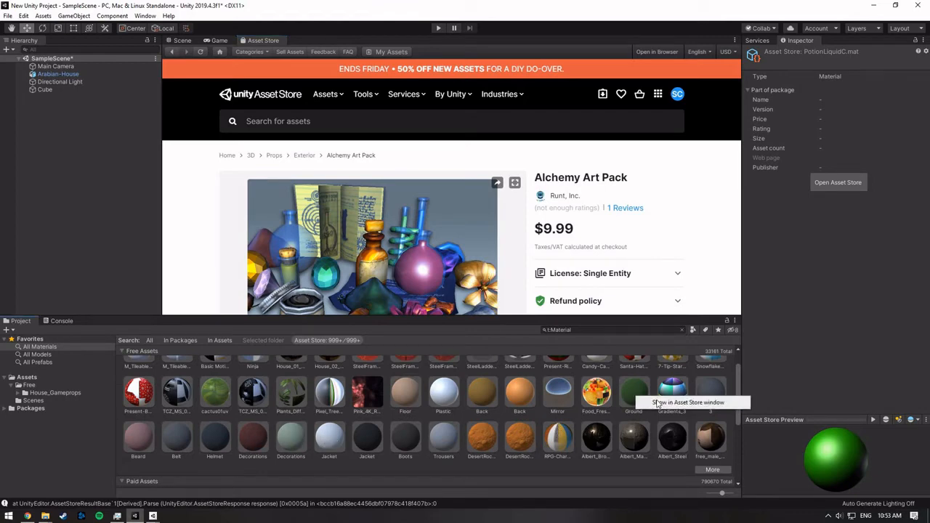
left_click(626, 399)
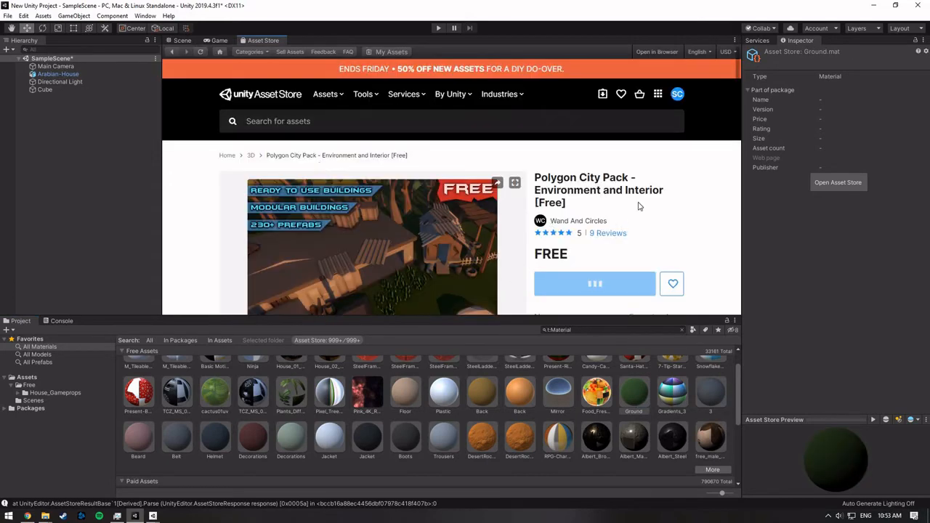
left_click(630, 282)
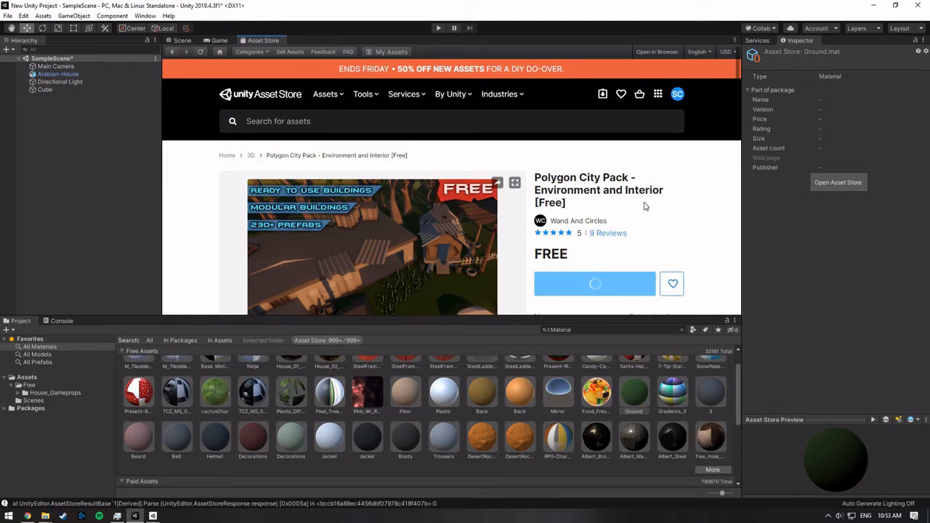
scroll(632, 204, "down", 1)
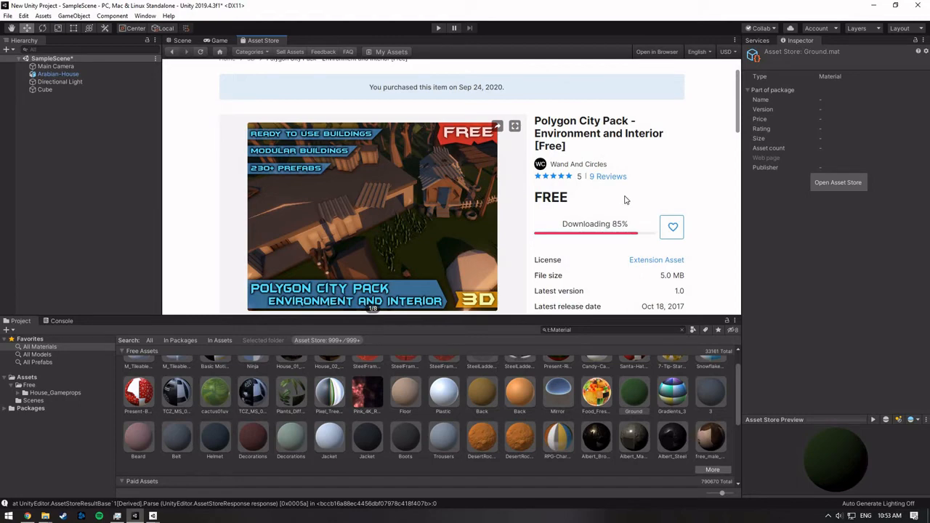
left_click(589, 227)
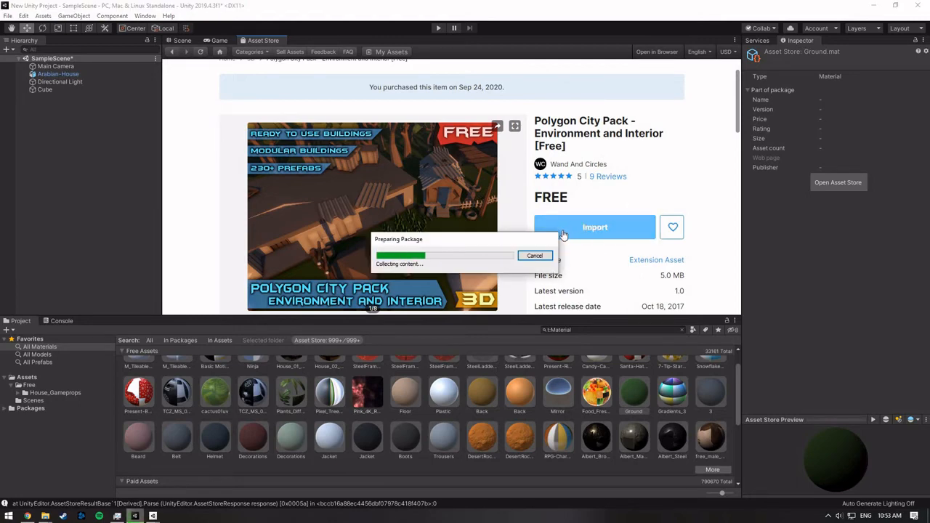
left_click(154, 273)
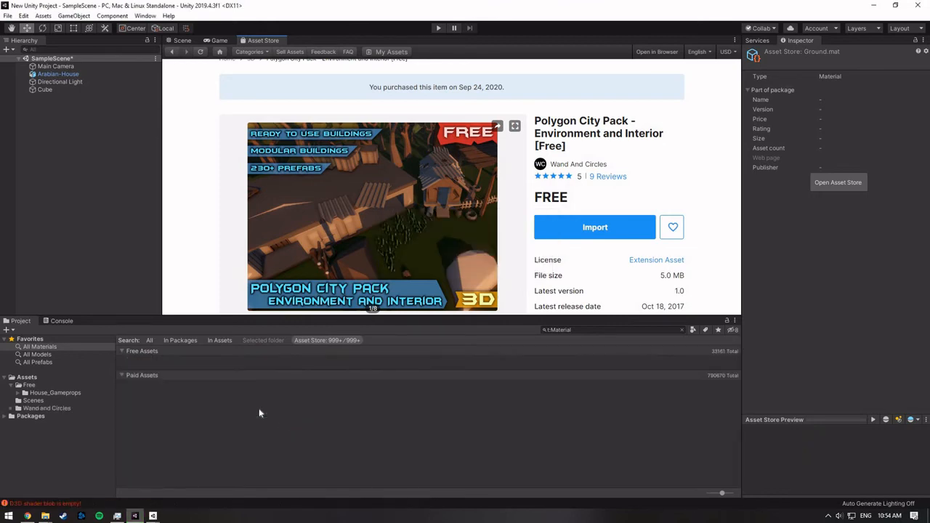
left_click(181, 40)
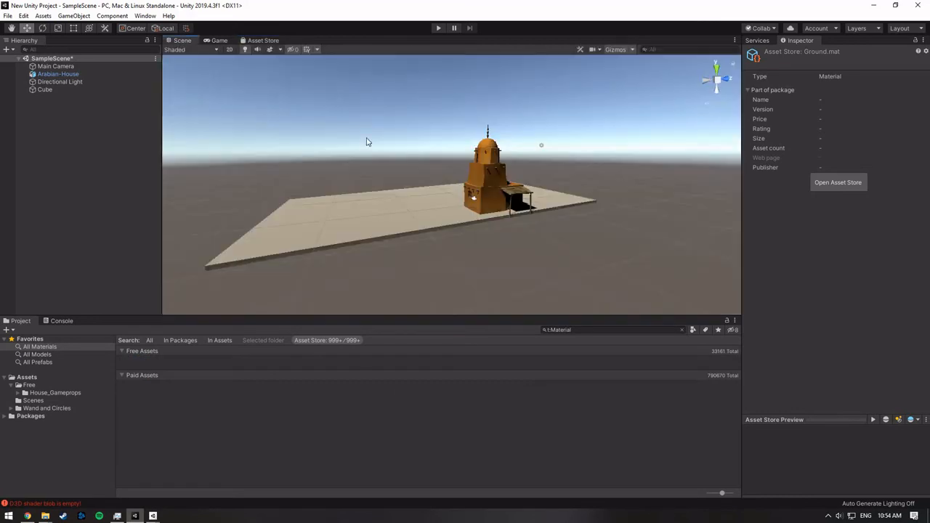
Apply the Ground material from the project's materials to the cube slab and check its assignment
left_click(48, 354)
left_click(49, 347)
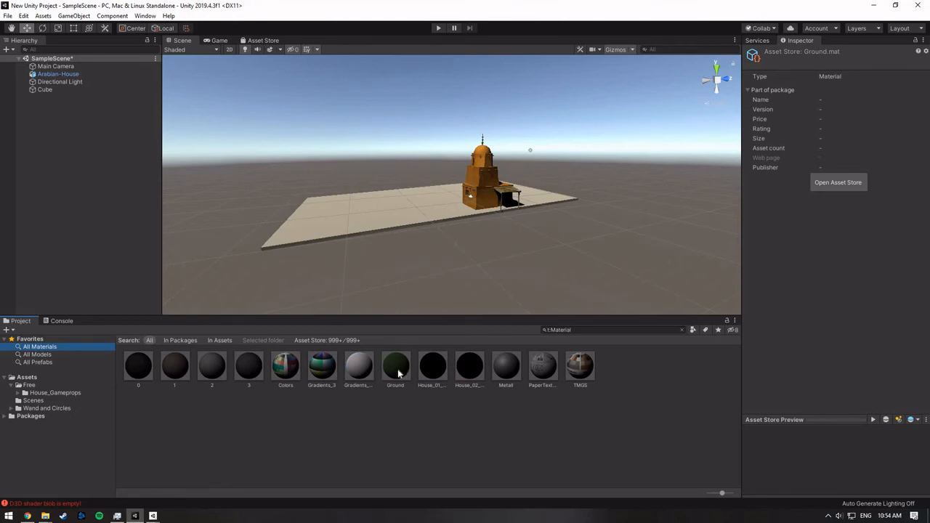
left_click_drag(392, 370, 380, 221)
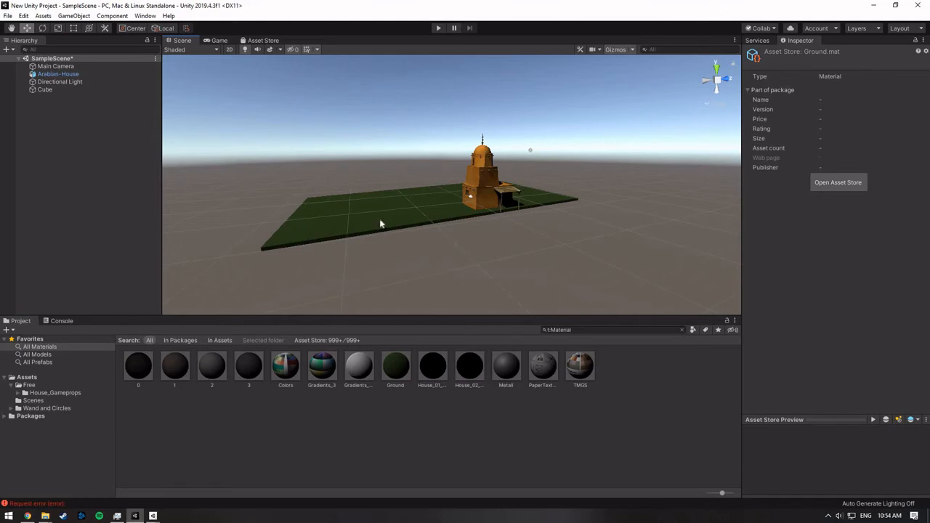
left_click(337, 213)
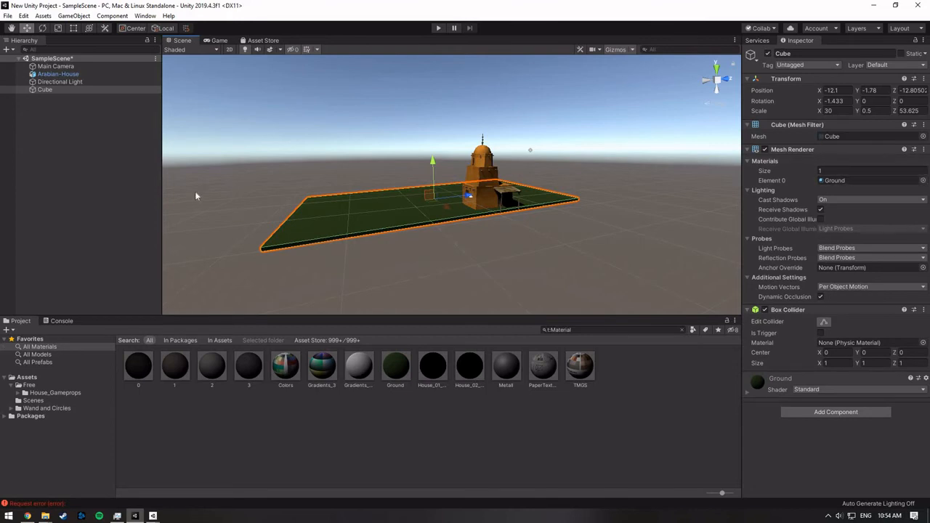
middle_click_drag(293, 138, 405, 152)
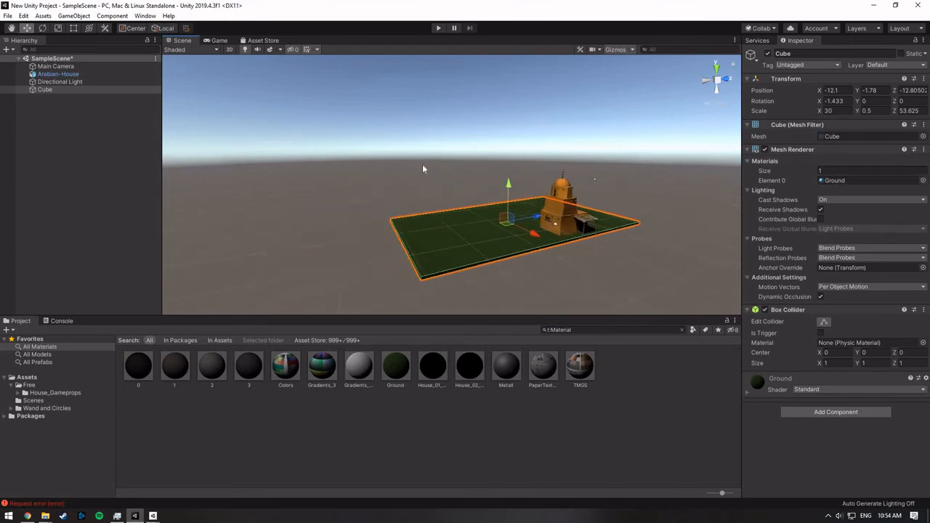
left_click(442, 179)
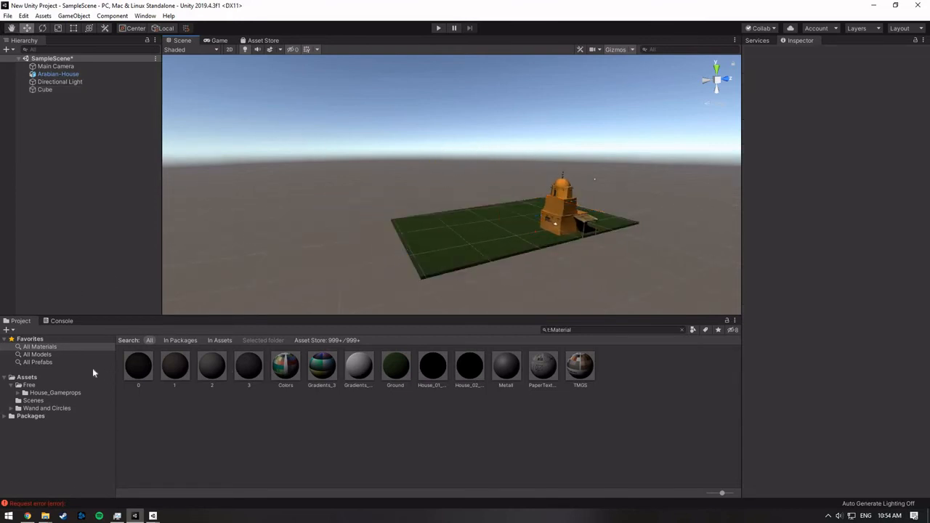
Search the Asset Store models for "chair", view the Old Kitchen Assets store page for a Chair, and return to the scene
left_click(48, 356)
left_click(606, 331)
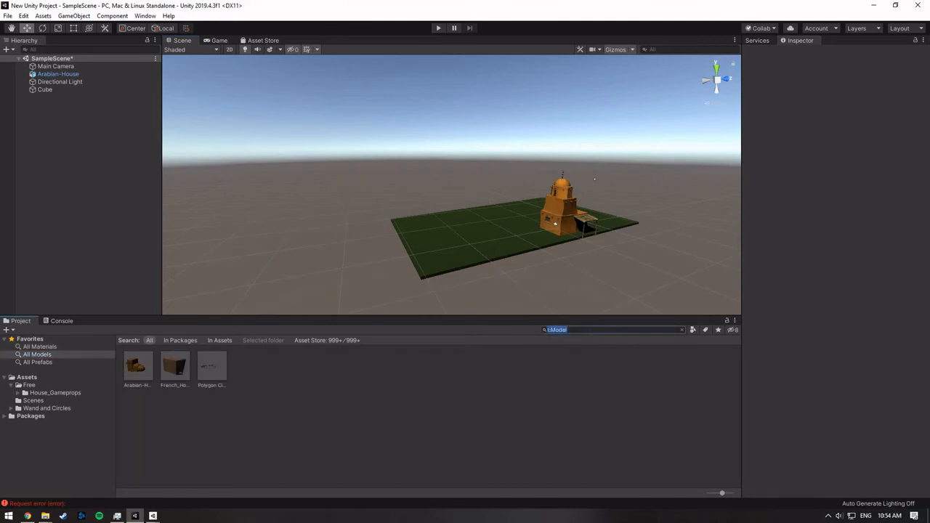
left_click(585, 331)
type("chair")
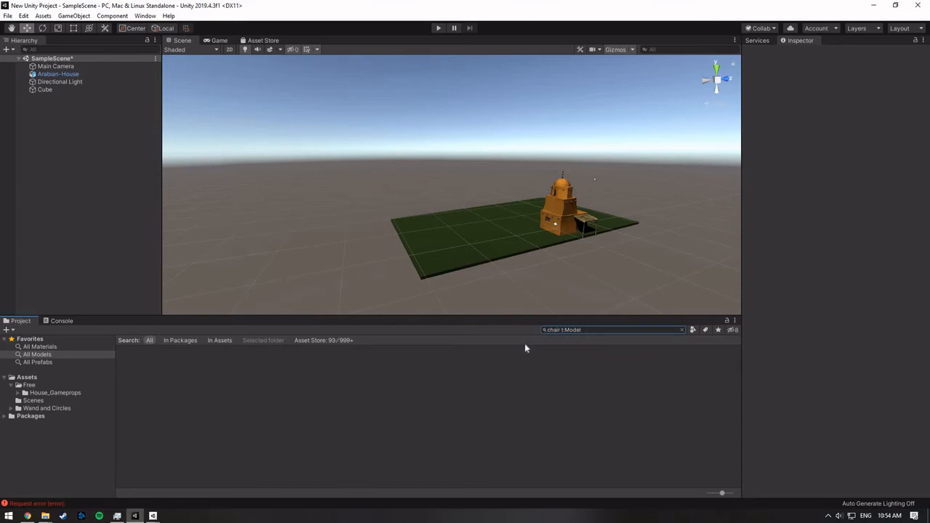
left_click(320, 340)
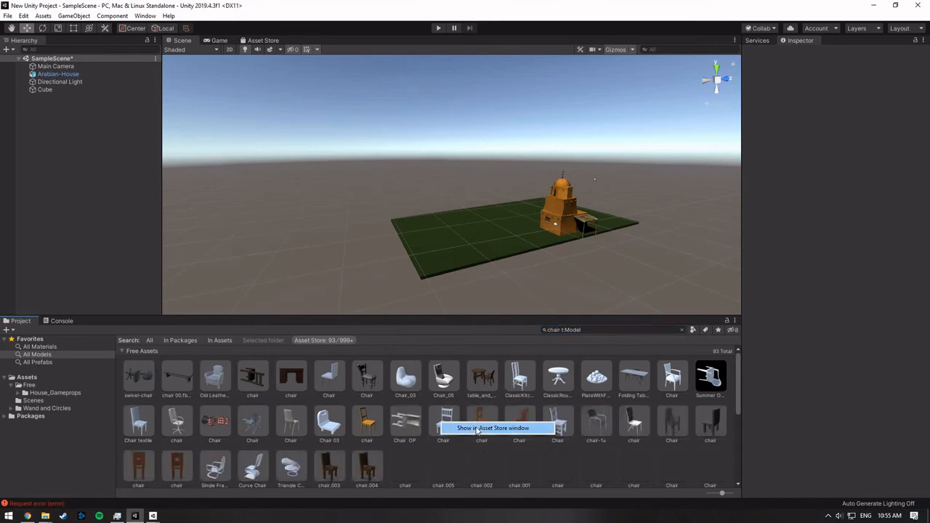
left_click(477, 429)
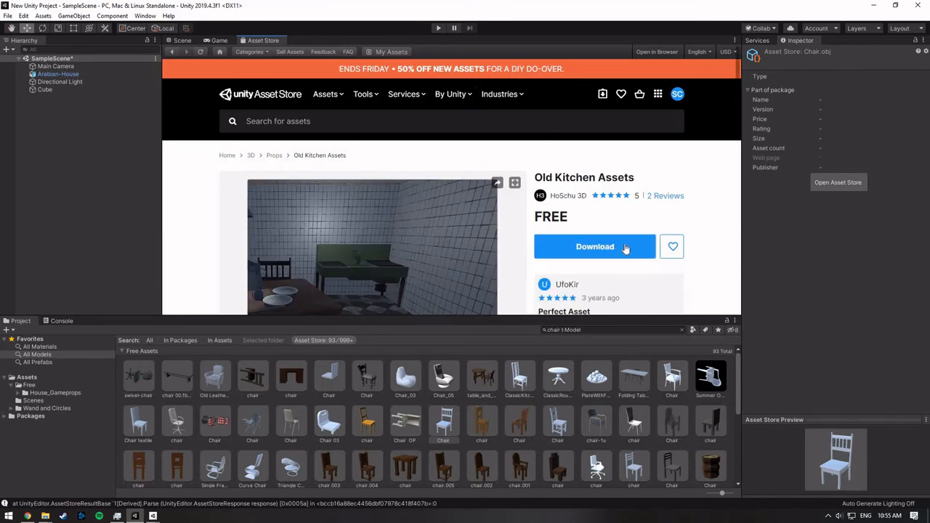
left_click(182, 40)
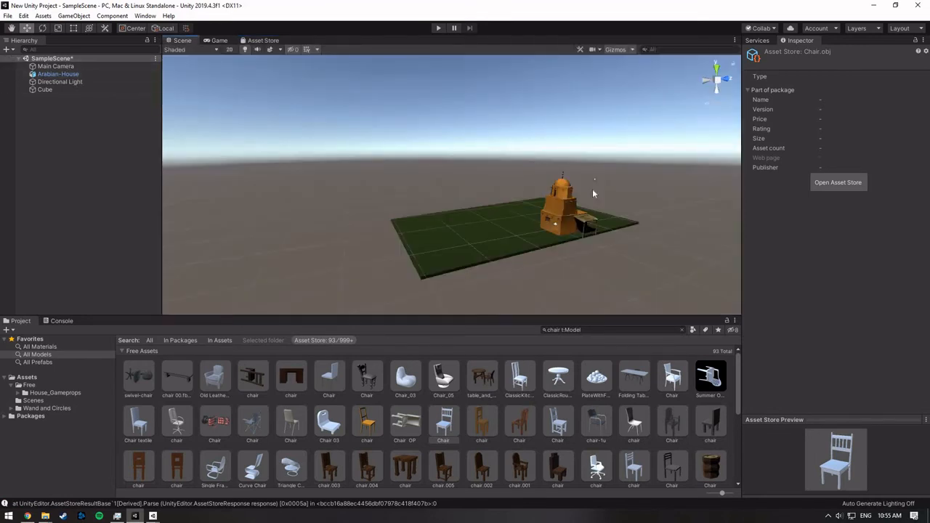
Add a new 3D cube to the scene and move it above the slab to X -14.9
left_click(7, 49)
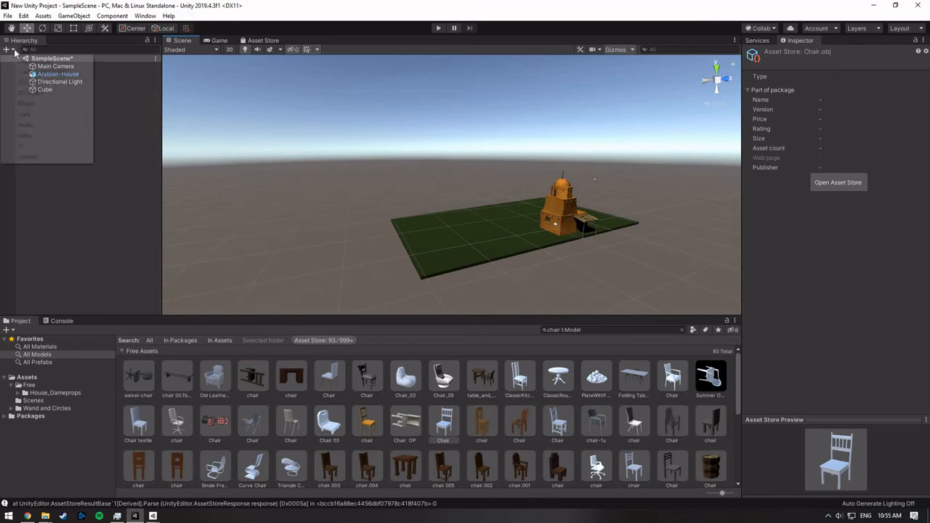
mouse_move(44, 82)
left_click(114, 83)
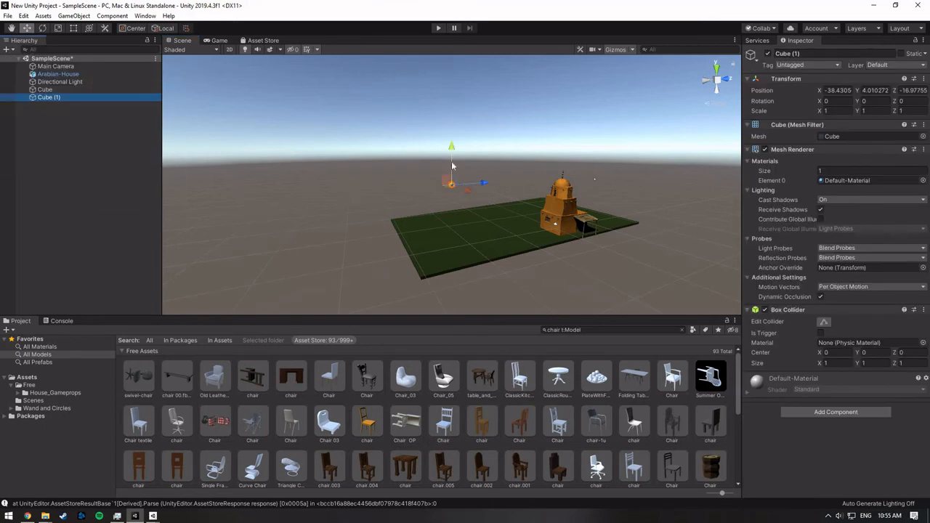
left_click_drag(490, 218, 486, 198)
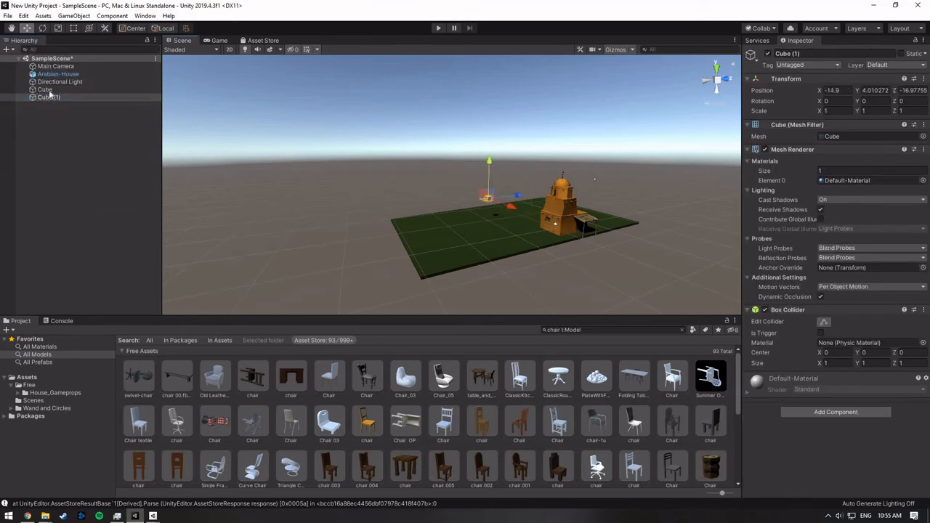
Add a 3D sphere and move it above the slab to about X -6.4, Z -31.85
left_click(7, 49)
mouse_move(33, 86)
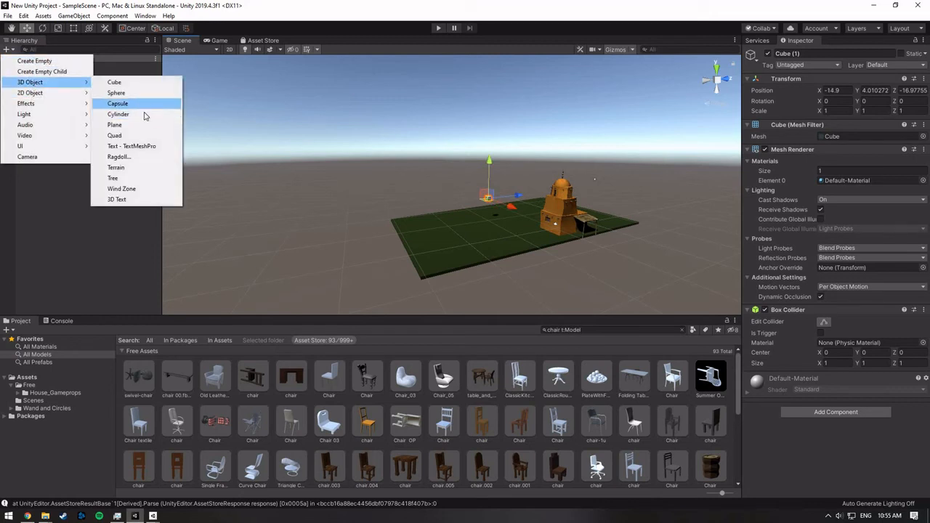
left_click(147, 95)
left_click_drag(469, 192, 486, 248)
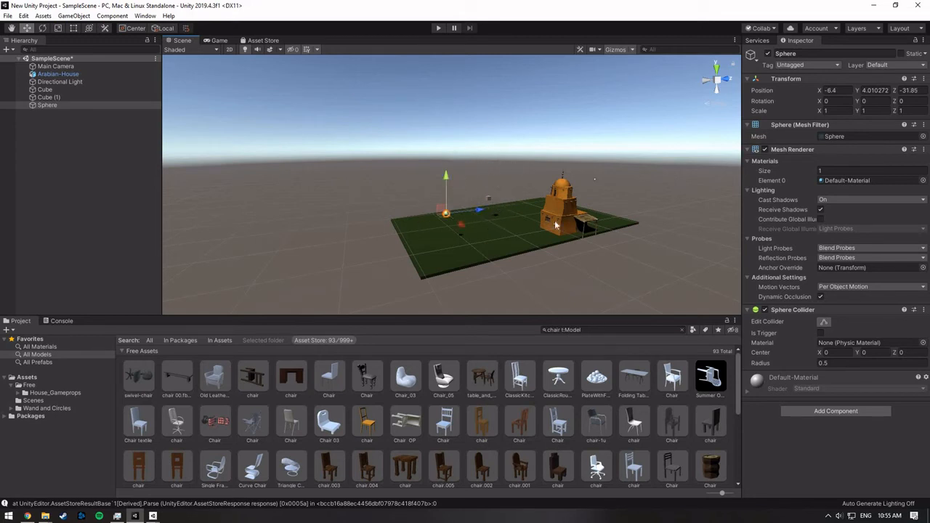
scroll(453, 104, "down", 2)
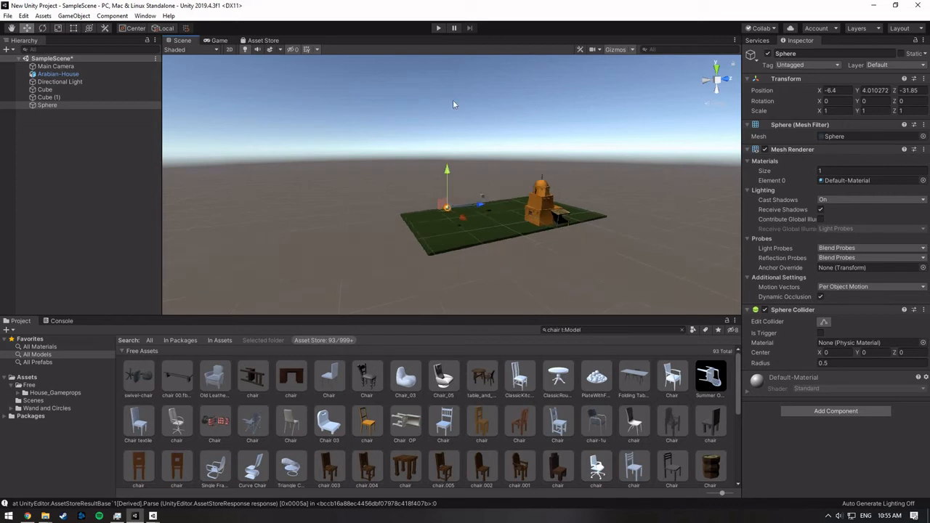
left_click(407, 139)
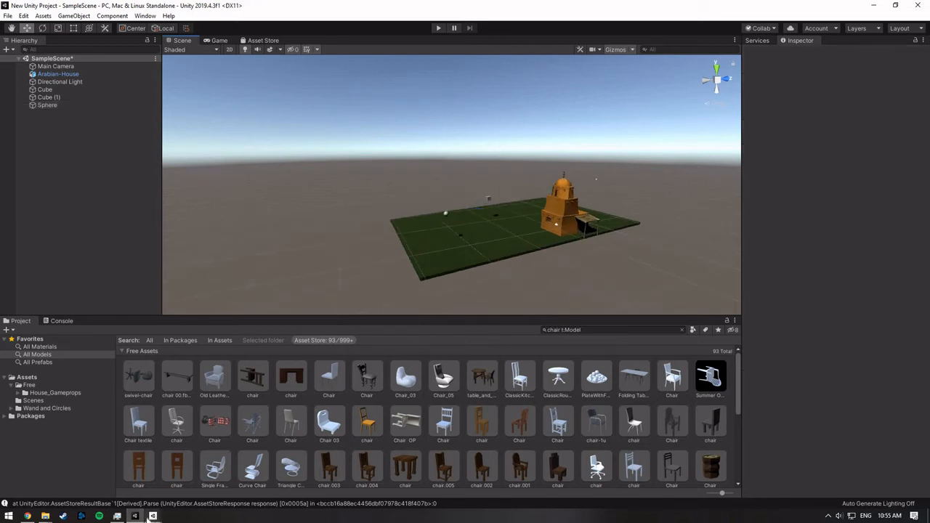
Close New Unity Project and open the 9cbf49f0-5be5-49b2-9a3a-392085b96f08 project from Unity Hub
mouse_move(153, 516)
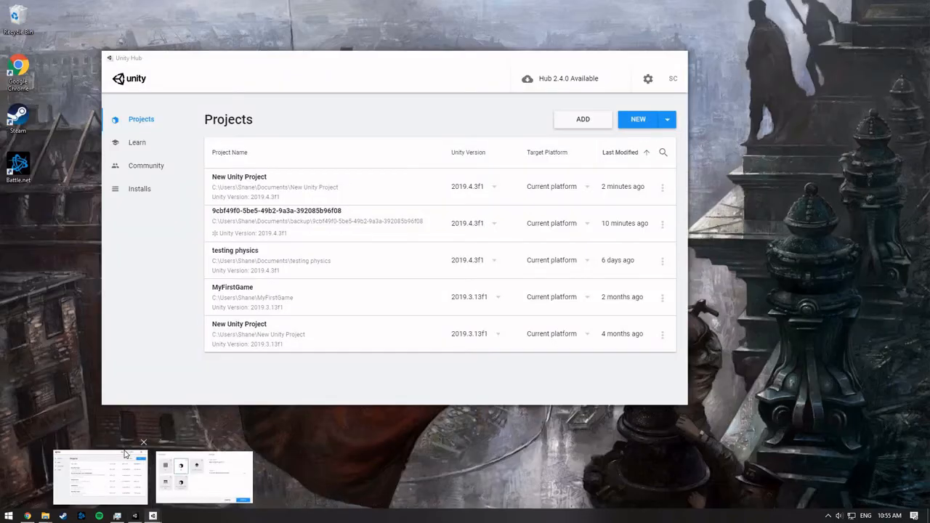
left_click(125, 454)
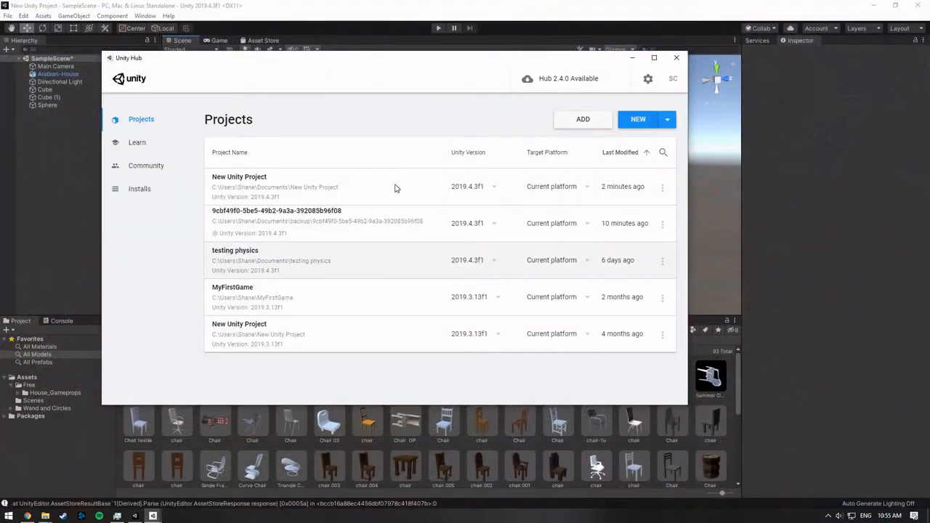
left_click(917, 10)
left_click(493, 280)
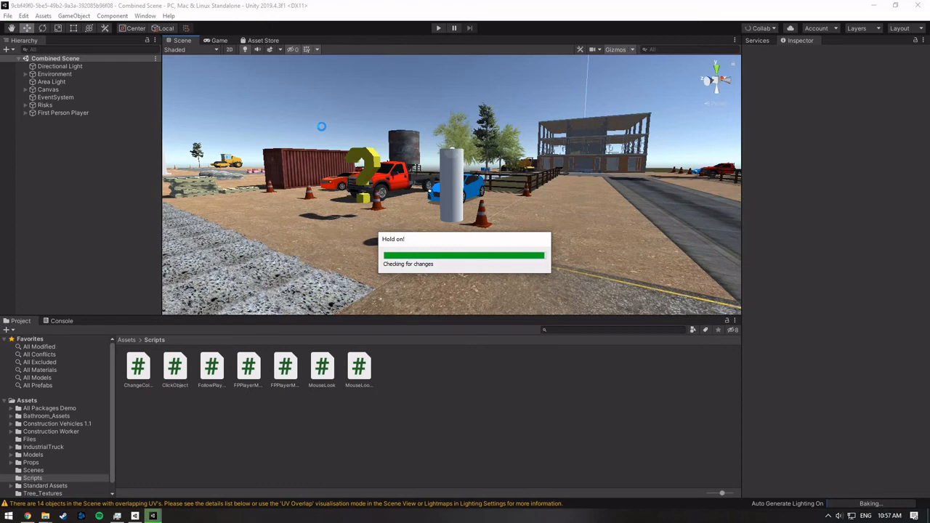
Examine the Combined Scene from several directions, including its vehicles, excavated pit, paths, road and buildings
left_click(322, 115)
scroll(322, 116, "down", 4)
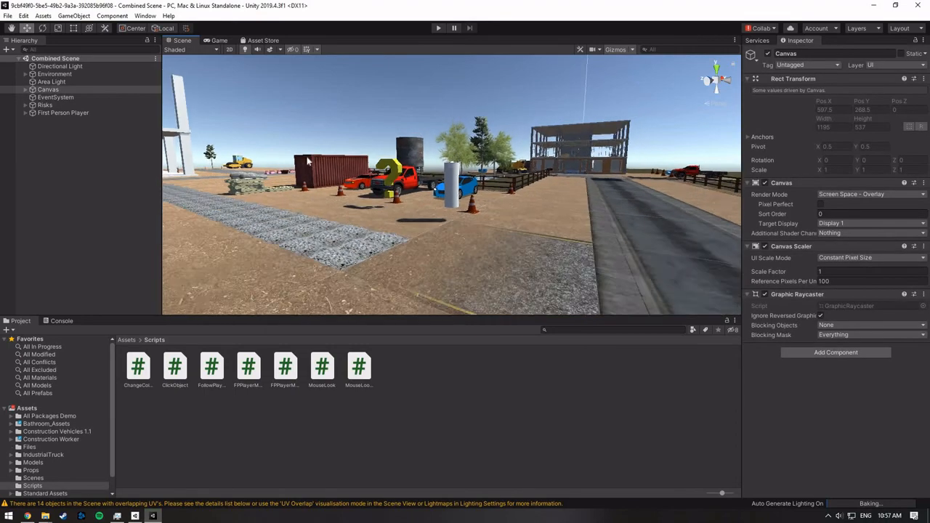
scroll(308, 161, "down", 2)
middle_click_drag(307, 129, 411, 133)
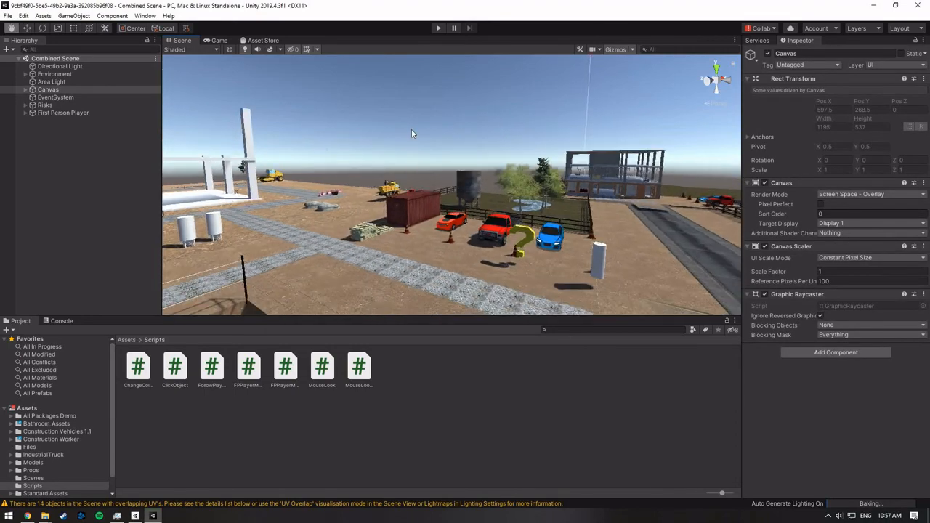
left_click_drag(411, 133, 247, 145, "alt")
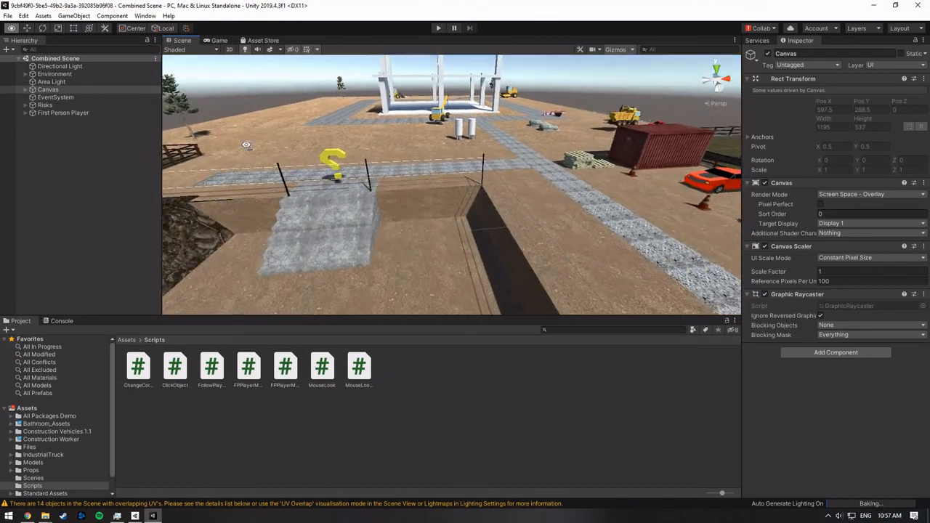
right_click_drag(247, 144, 171, 134)
right_click_drag(429, 133, 391, 123)
right_click_drag(487, 154, 232, 137)
right_click_drag(523, 210, 387, 206)
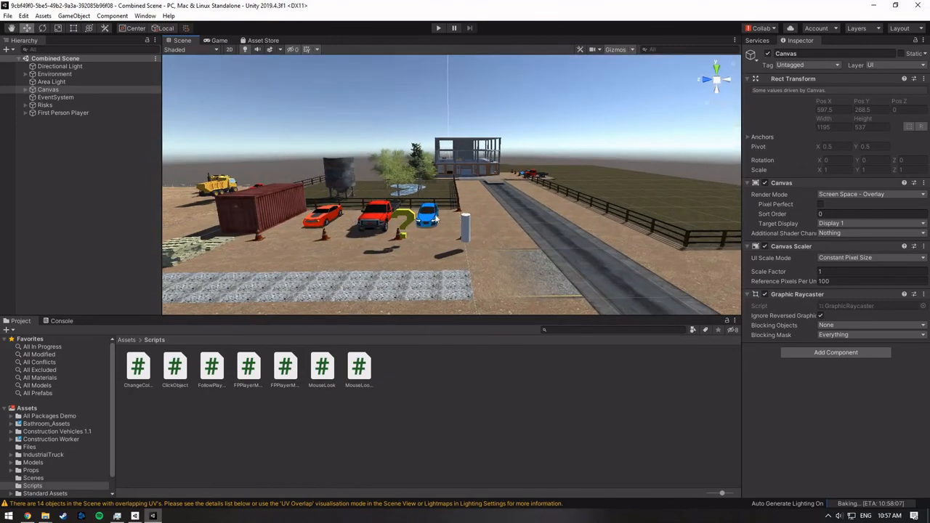
Move the blue car Car_3 (2) to X 7.12 beside the red truck and deselect it
left_click(435, 217)
right_click_drag(564, 149, 530, 148)
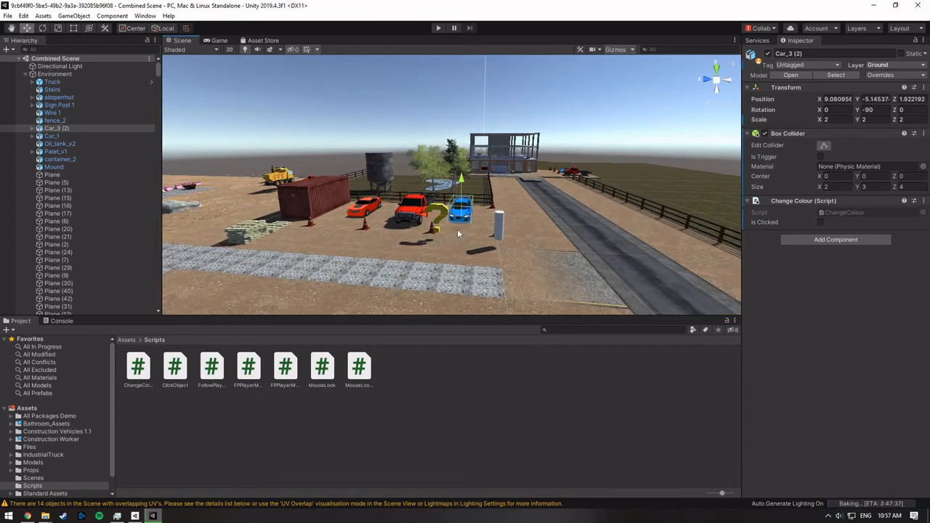
mouse_move(457, 233)
left_mouse_down()
mouse_move(430, 299)
mouse_move(450, 236)
left_mouse_up()
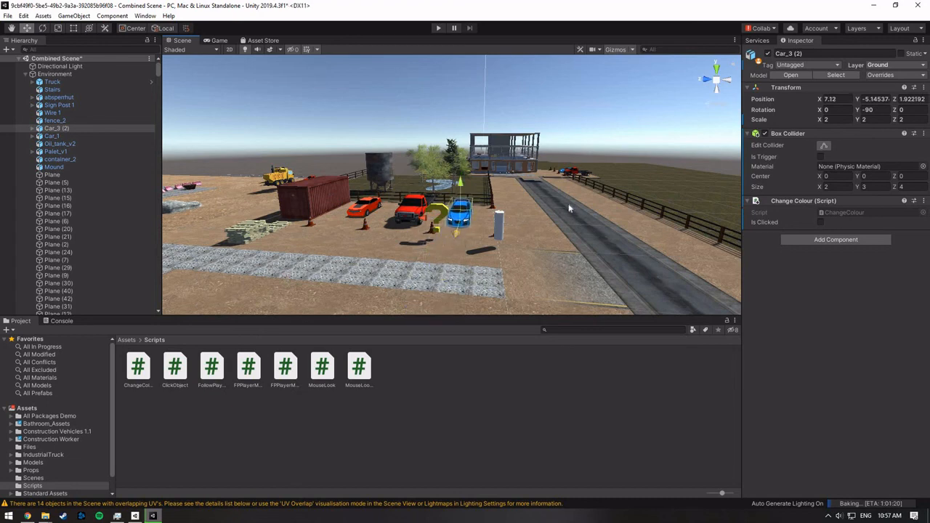
left_click(365, 106)
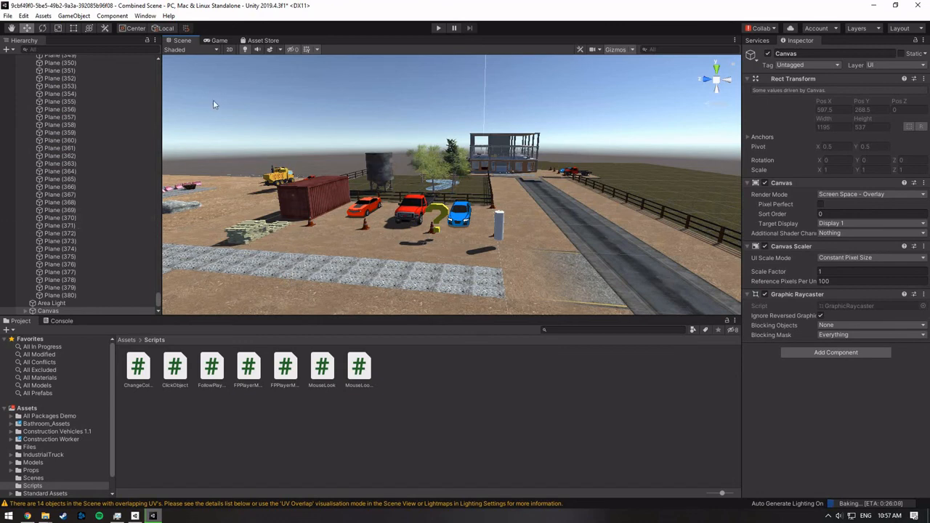
Open the 128 KB construction site scene file from the project's Scenes folder
scroll(213, 100, "down", 2)
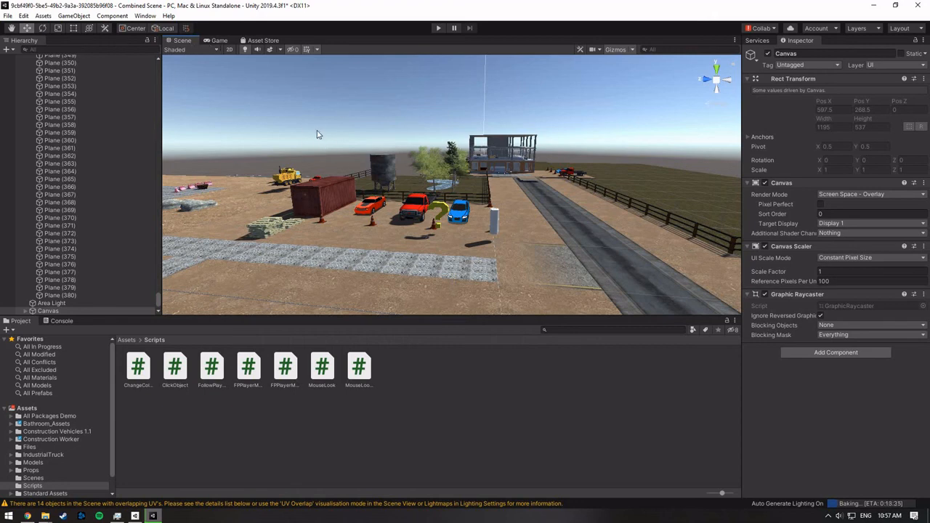
left_click(9, 16)
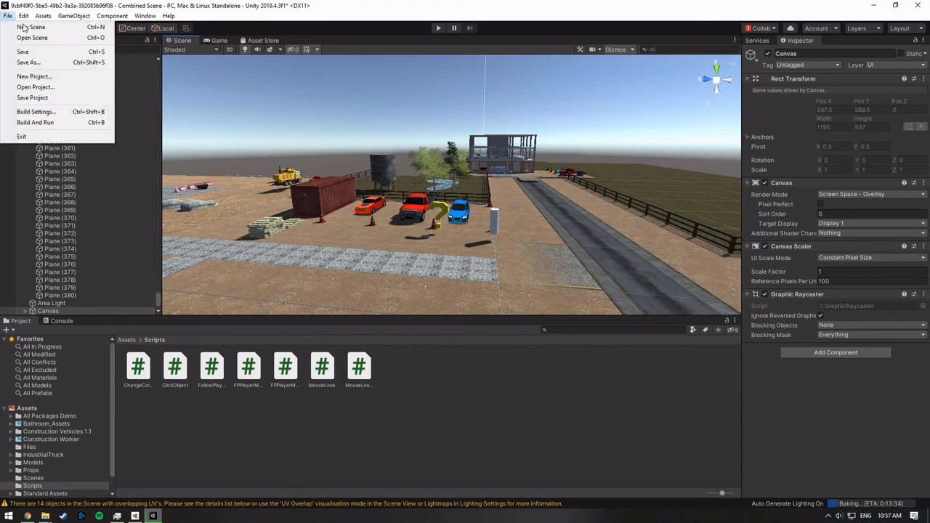
left_click(30, 33)
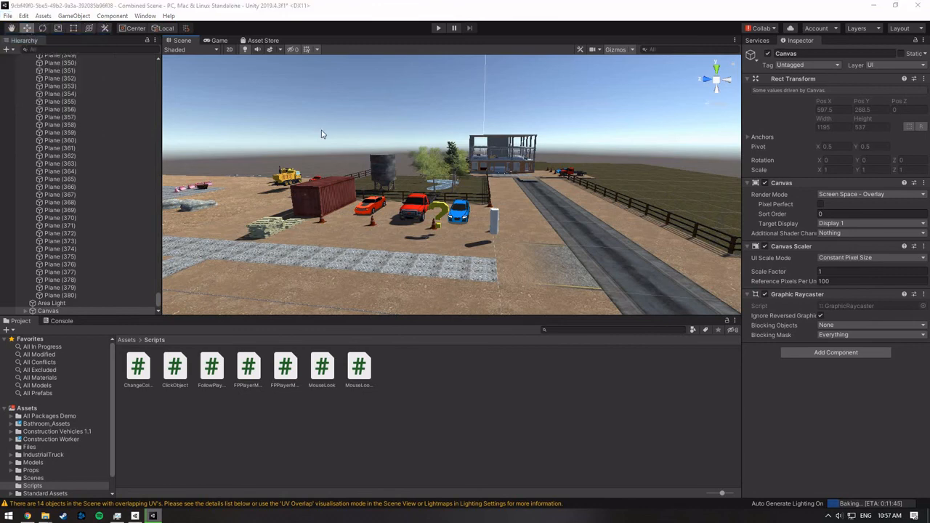
double_click(109, 173)
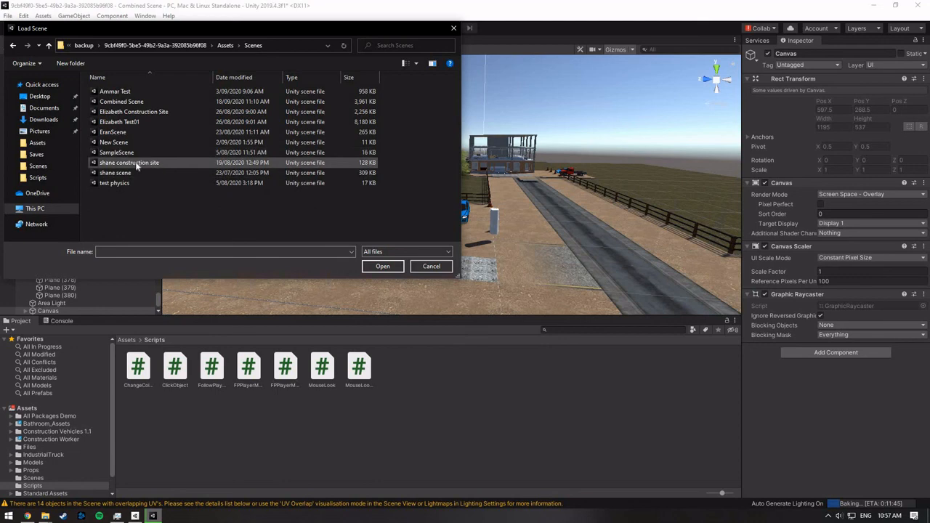
left_click(137, 165)
left_click(382, 266)
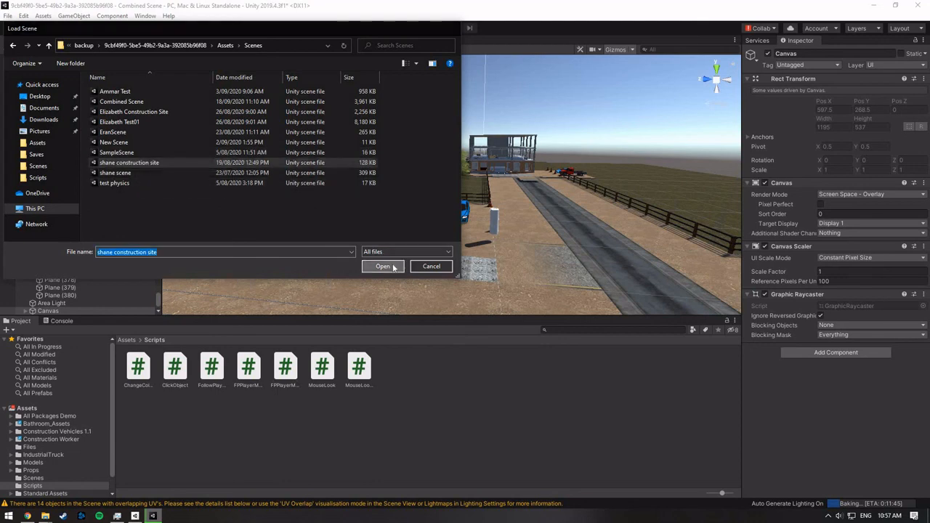
left_click(493, 279)
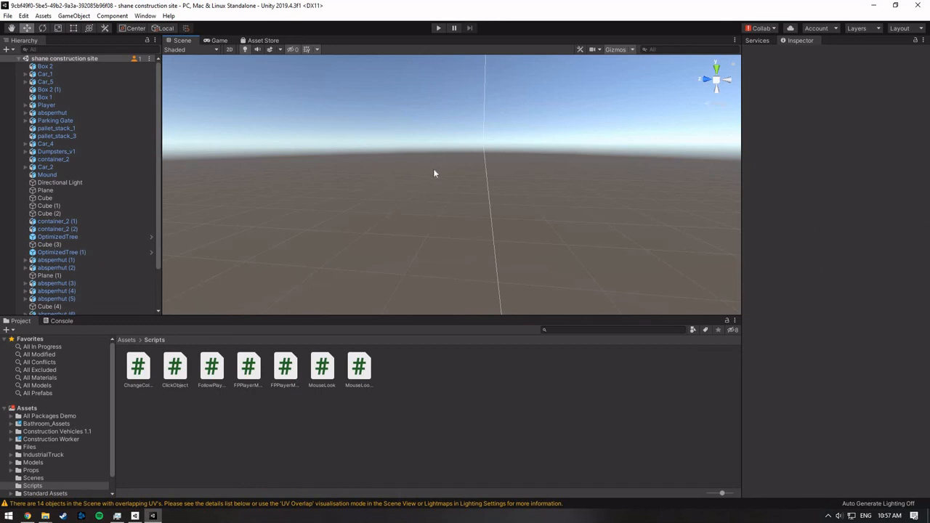
Examine the opened construction site's layout, with its cars, mound, containers and barriers, from several angles
middle_click_drag(387, 129, 443, 176)
scroll(470, 208, "down", 5)
scroll(601, 246, "down", 3)
middle_click_drag(614, 208, 552, 180)
right_click_drag(463, 183, 560, 206)
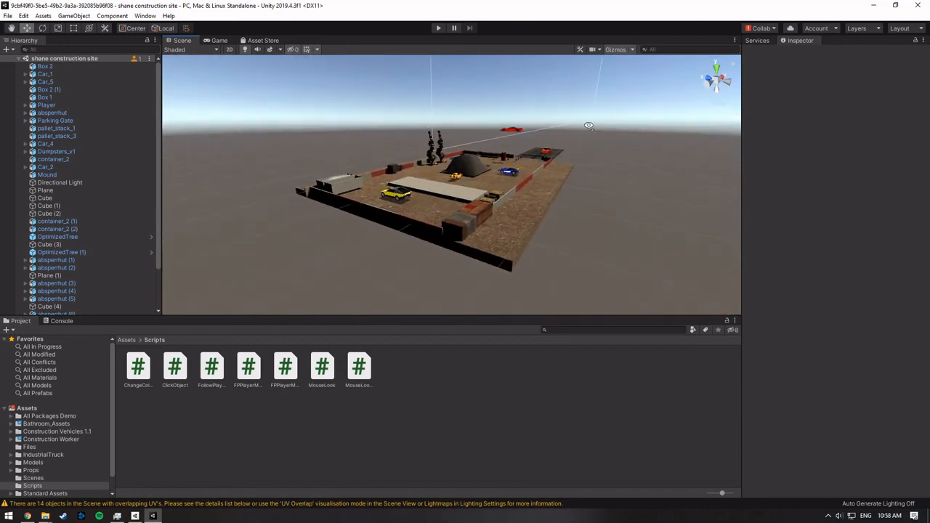
right_click_drag(587, 121, 538, 117)
key("Right")
key("Up")
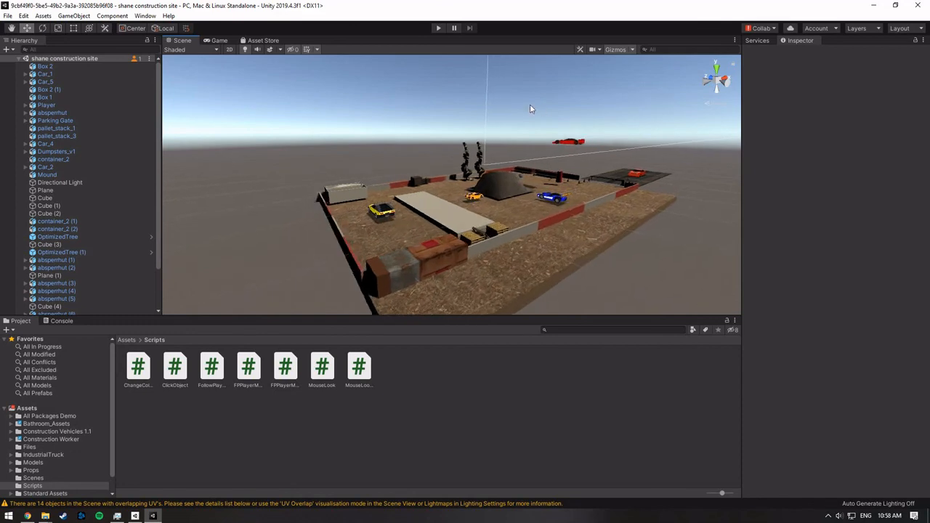
Move the floating red race car Car_4 to X -7.44, Y 7.34, Z -24.53 above the construction site
right_click_drag(524, 119, 523, 119)
left_click(523, 119)
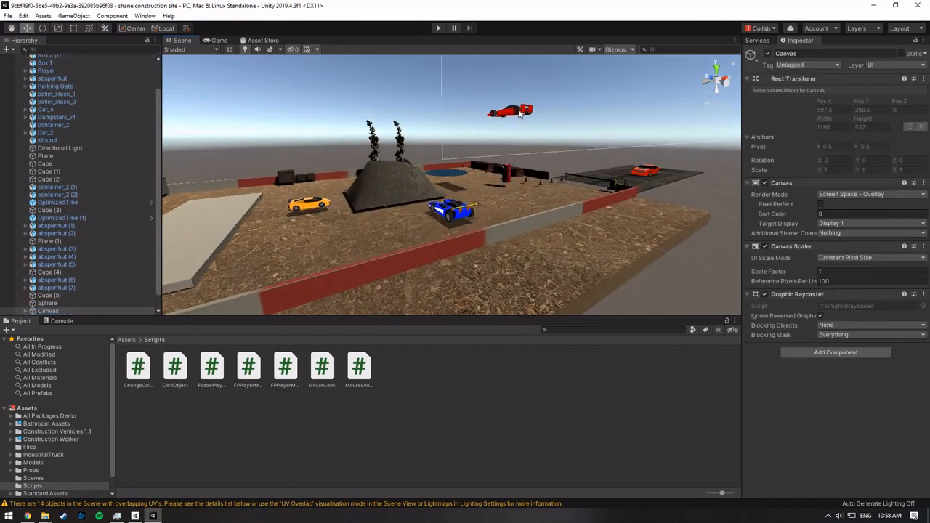
left_click(518, 110)
left_click_drag(486, 117, 517, 119)
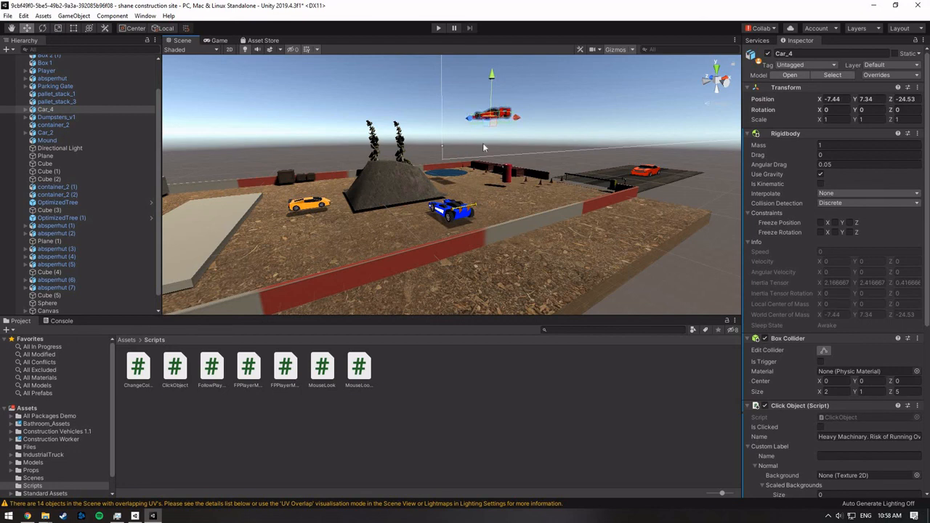
Look over the 3D objects available for creation and search the Asset Store for models matching "chair"
scroll(80, 145, "up", 3)
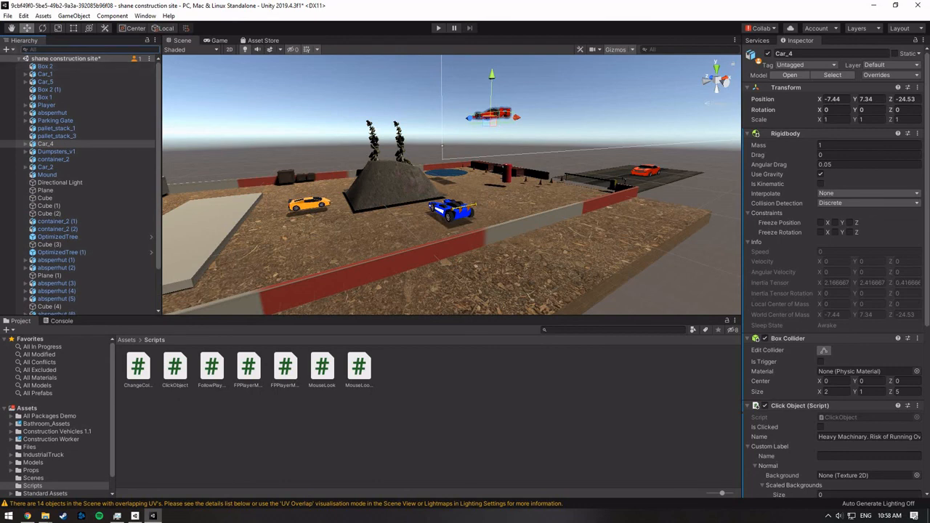
left_click(46, 388)
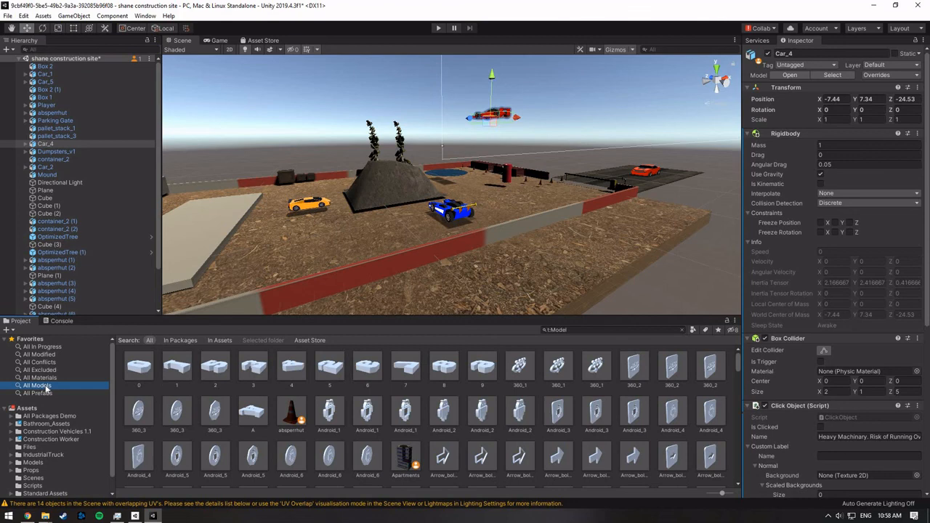
left_click(7, 48)
mouse_move(47, 84)
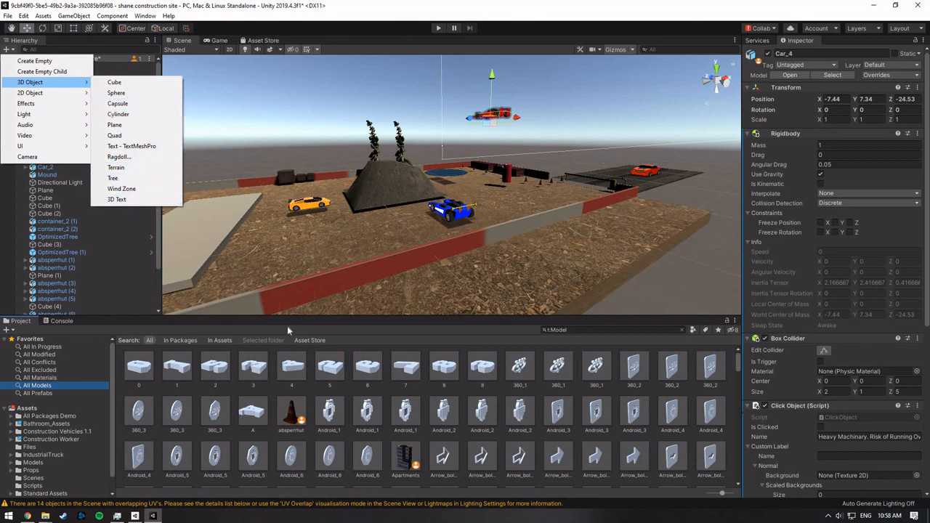
left_click(318, 346)
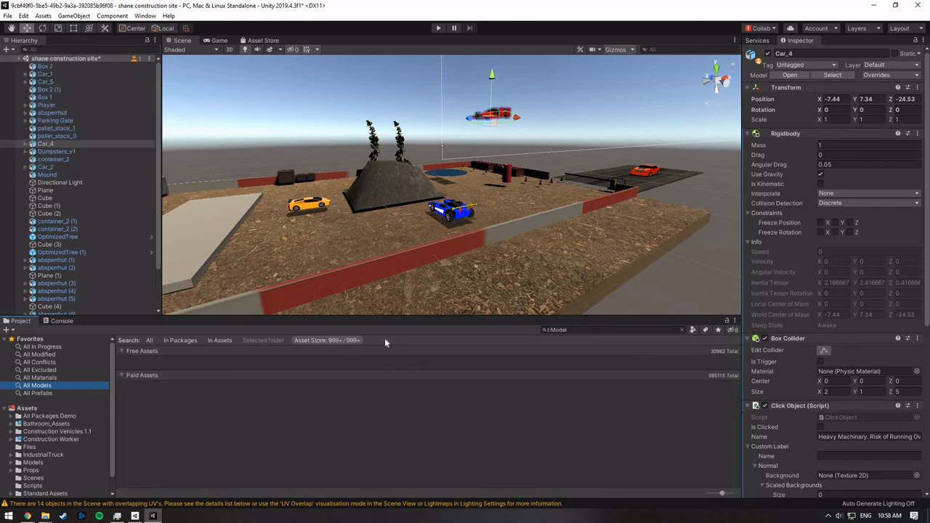
left_click(585, 330)
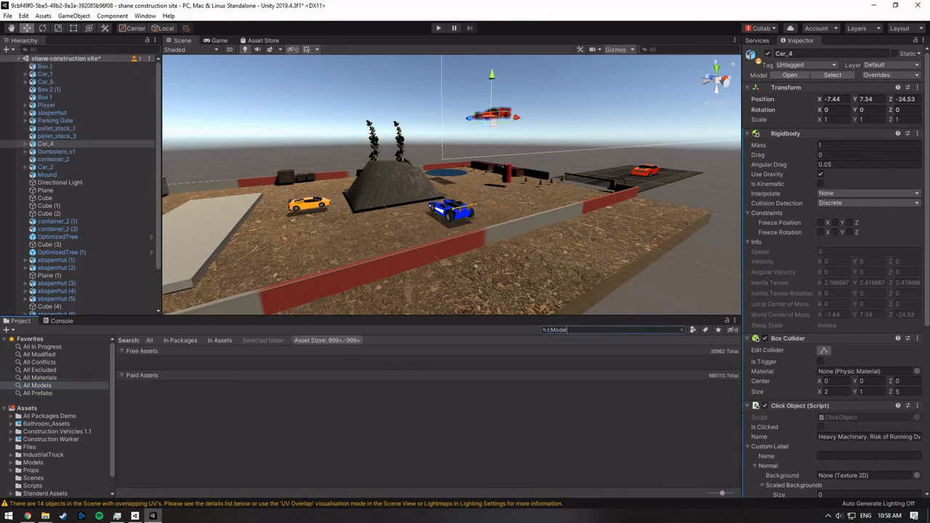
type("chair")
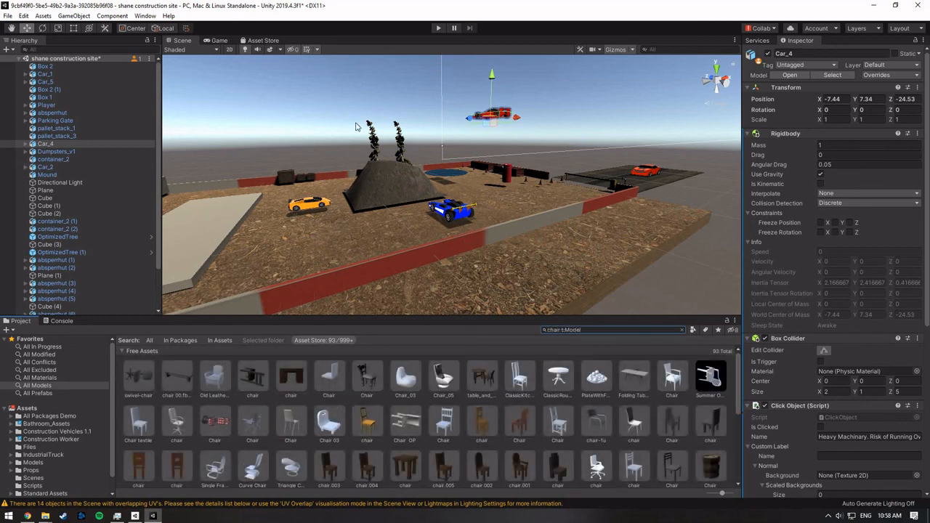
Switch to the Scale tool while Car_4 is selected
left_click(59, 28)
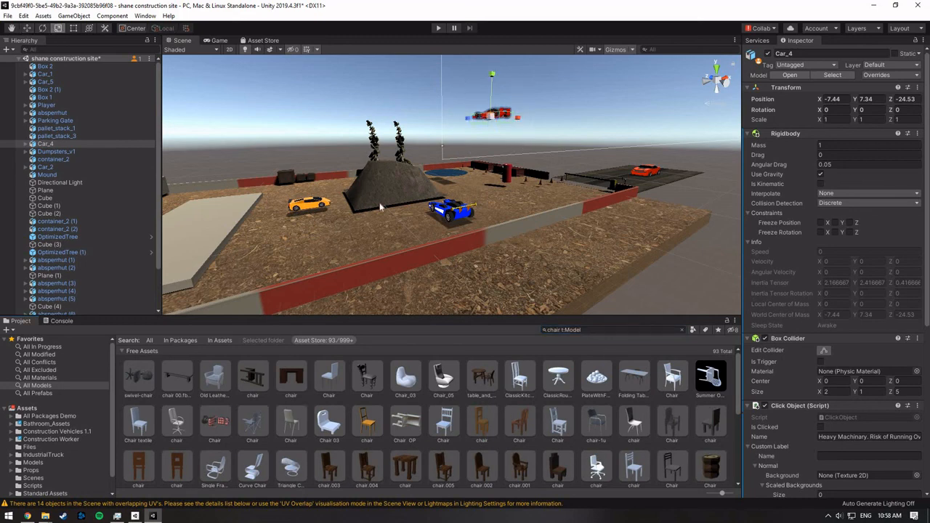
scroll(317, 164, "down", 5)
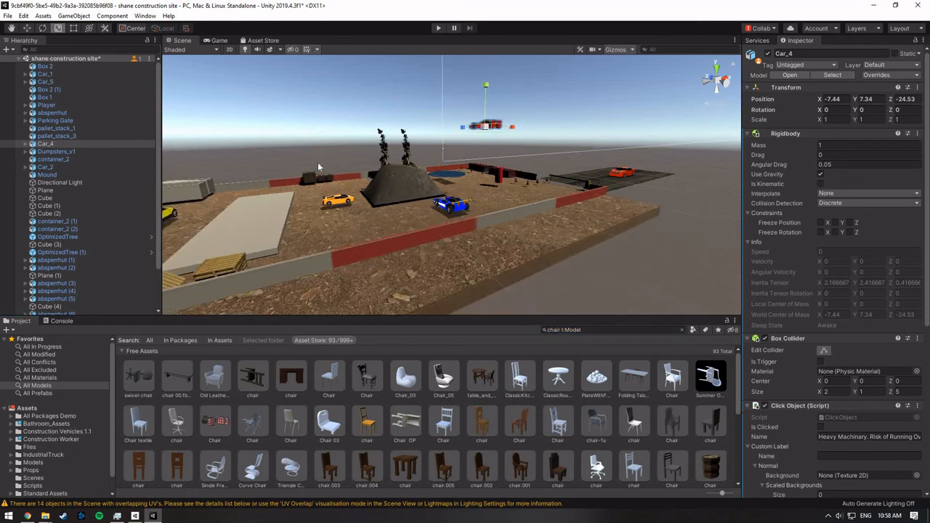
scroll(385, 176, "up", 3)
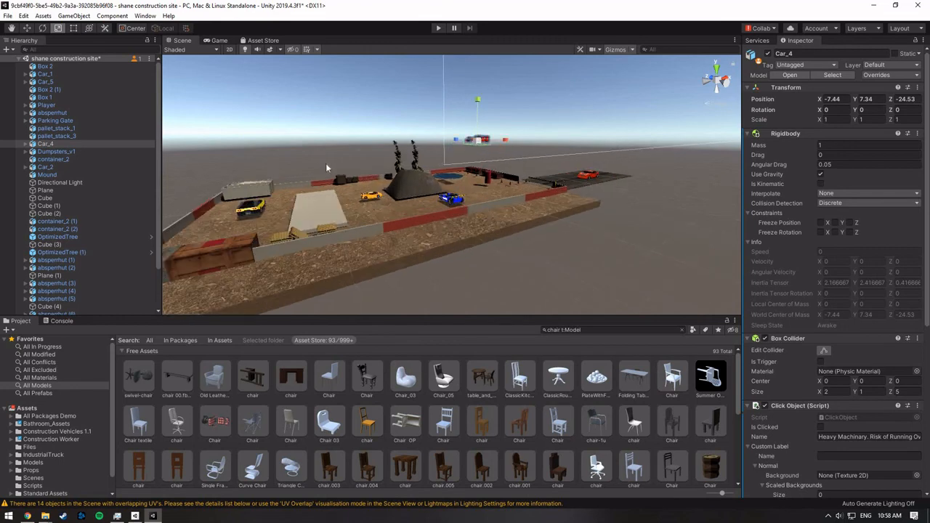